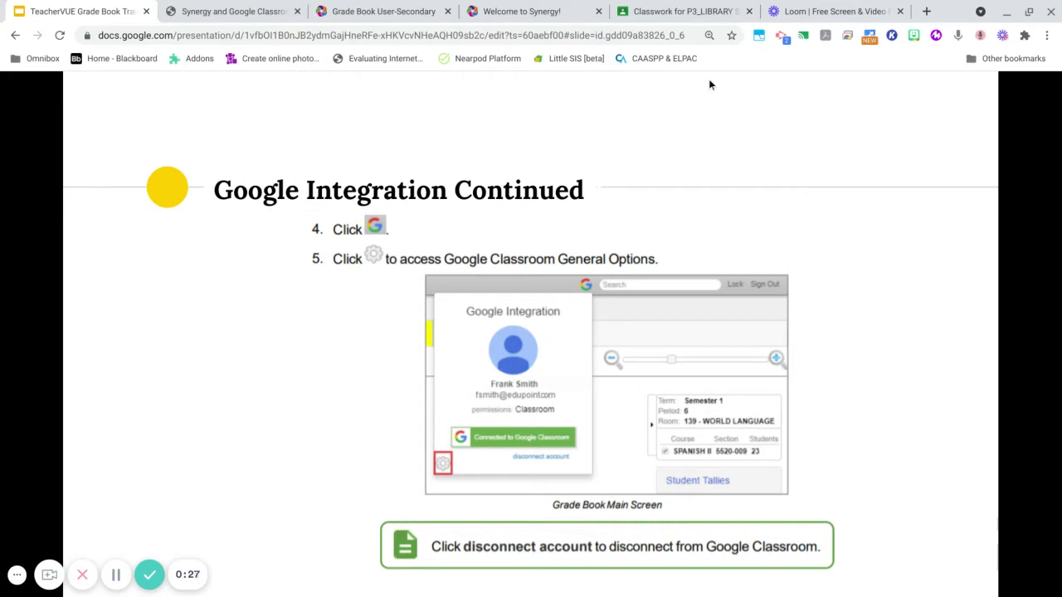
- Log in to Synergy TeacherVUE with the teacher's login name and password
left_click(511, 12)
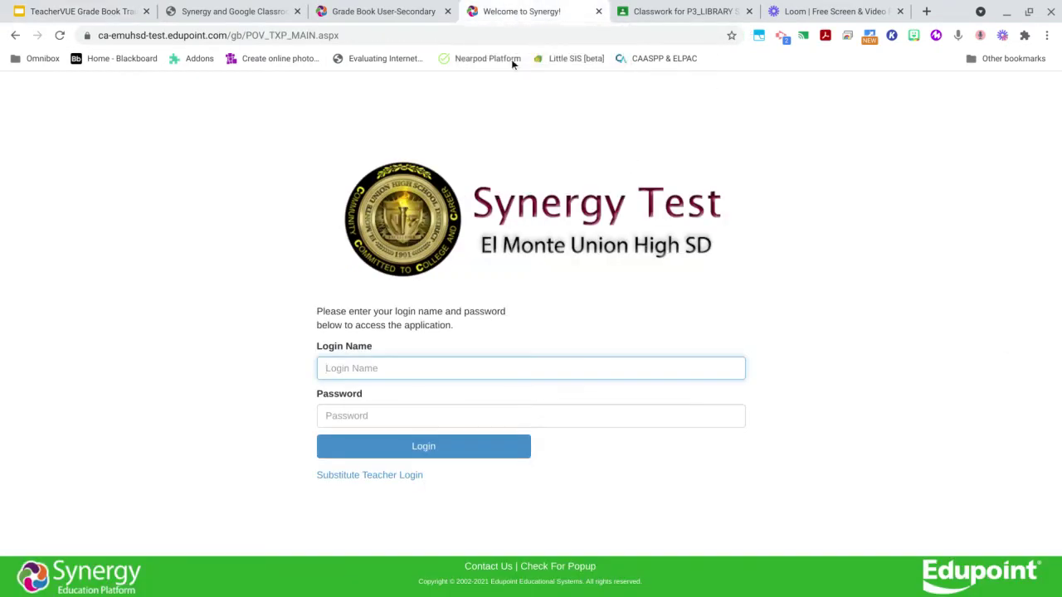
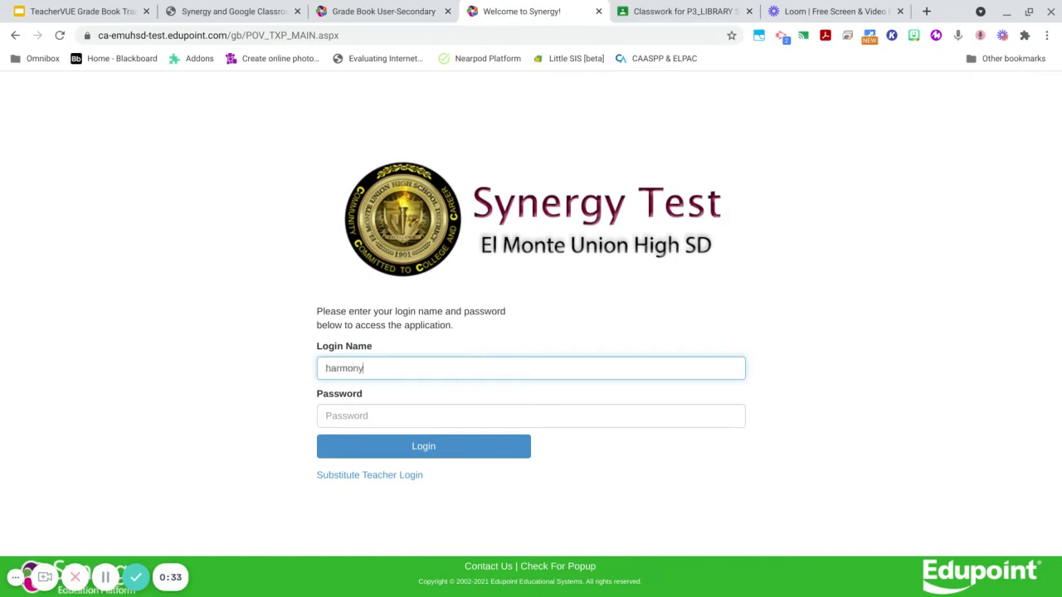
key("Tab")
type("•••••••••")
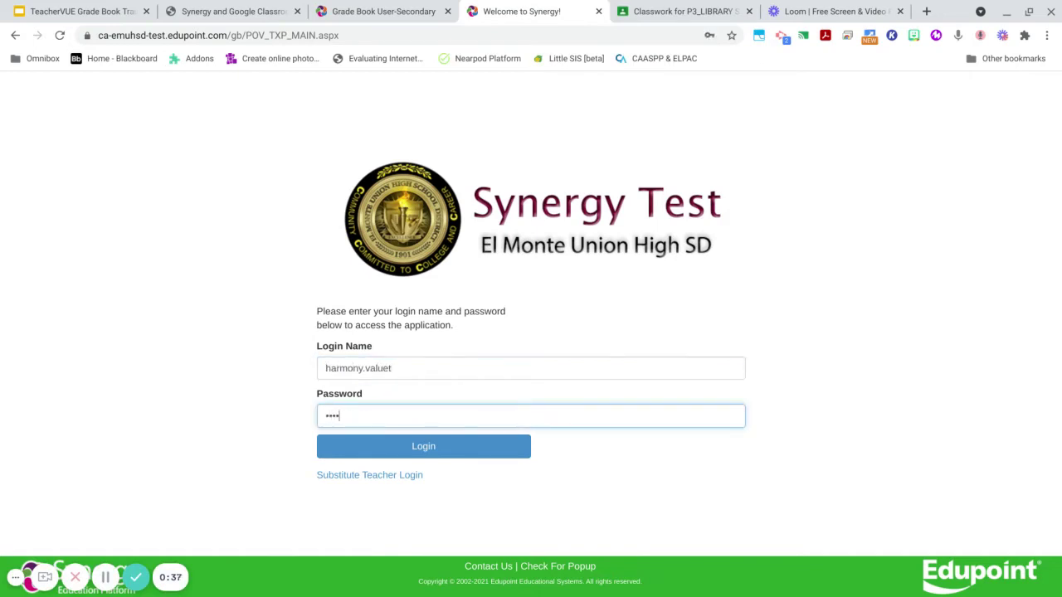
type("•••••")
key("Return")
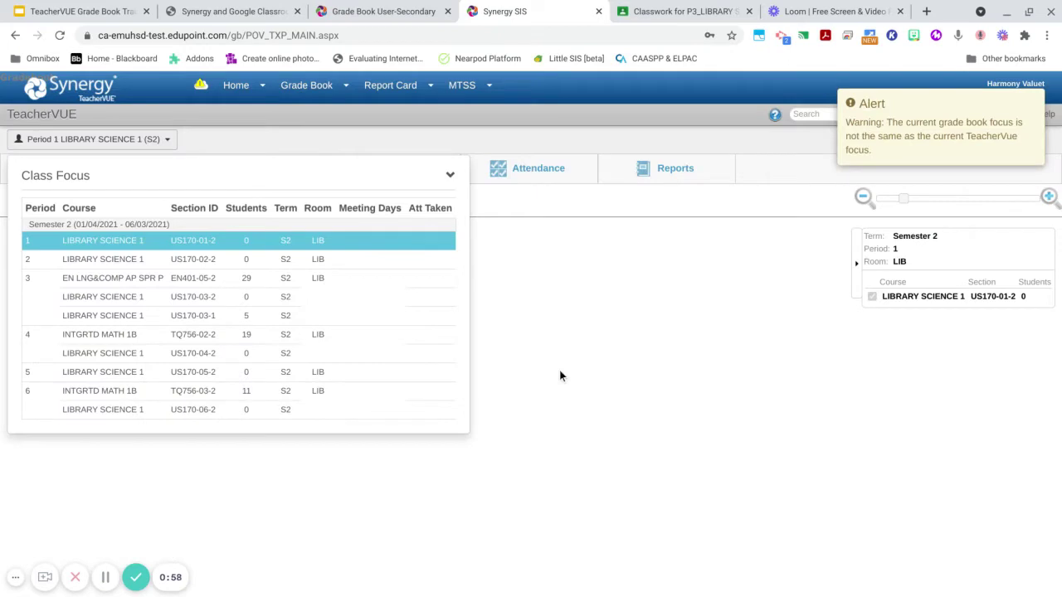
- Open Grade Book Main for Period 6 section TQ756-03-2
left_click(264, 131)
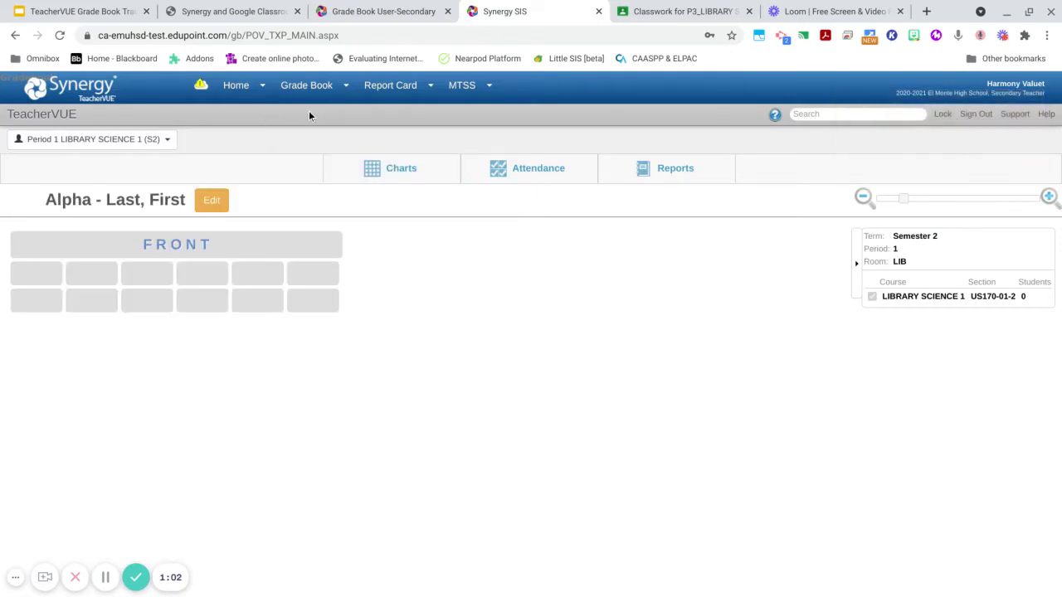
left_click(295, 88)
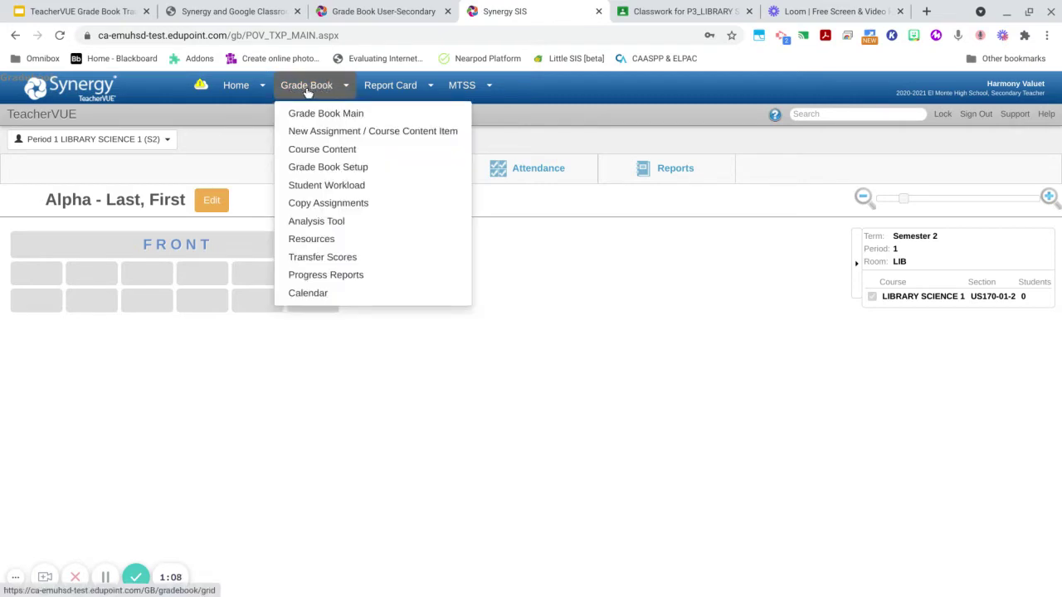
left_click(308, 88)
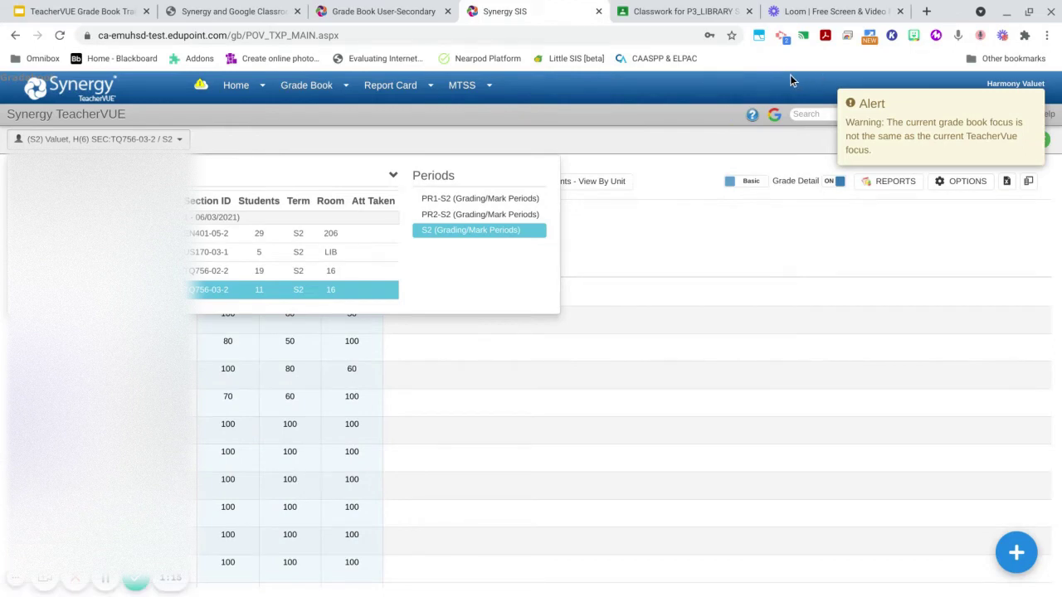
- Check the linked Google account and open Google Classroom General Options
left_click(774, 119)
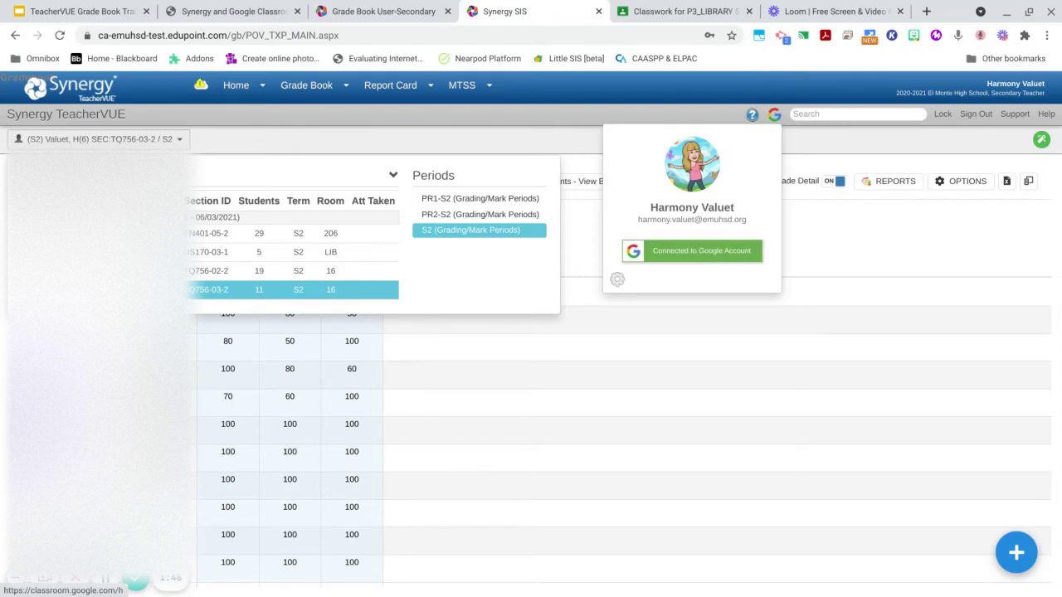
left_click(618, 282)
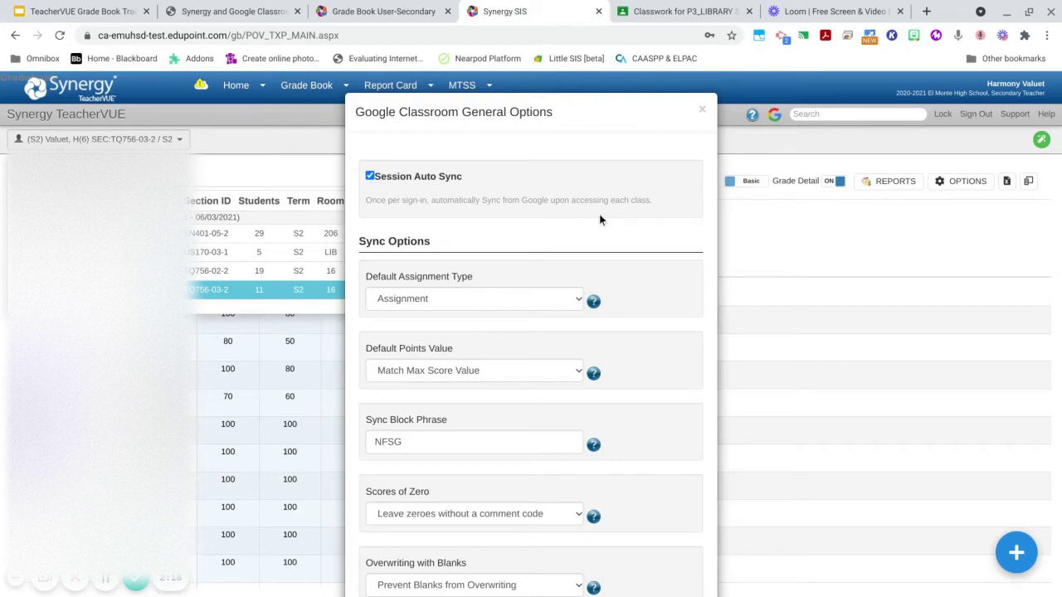
scroll(635, 247, "down", 2)
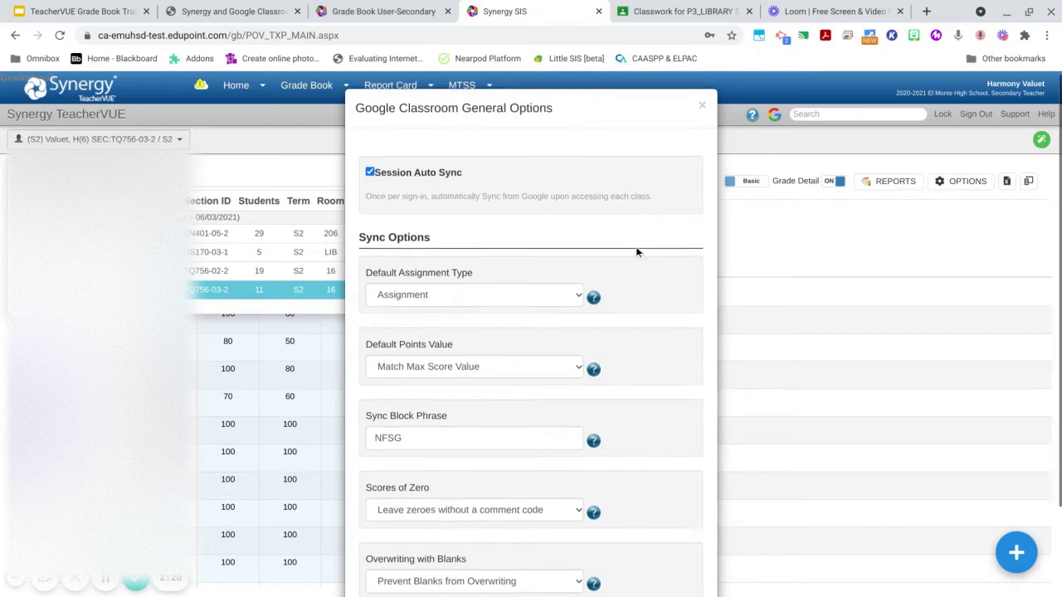
scroll(636, 246, "down", 1)
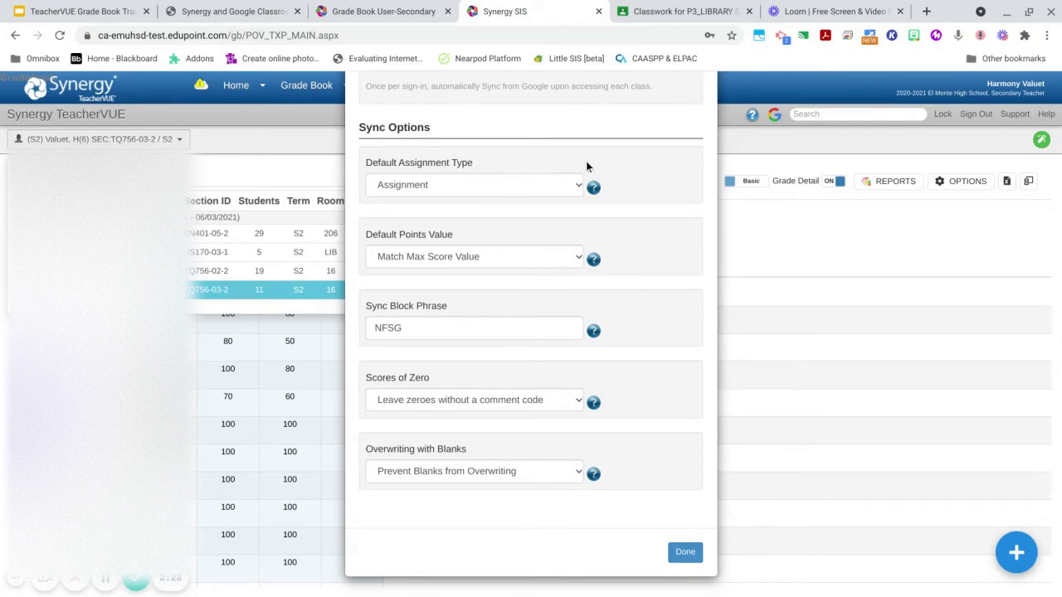
- Show the Default Assignment Type help, review the types and keep Assignment selected
left_click(594, 187)
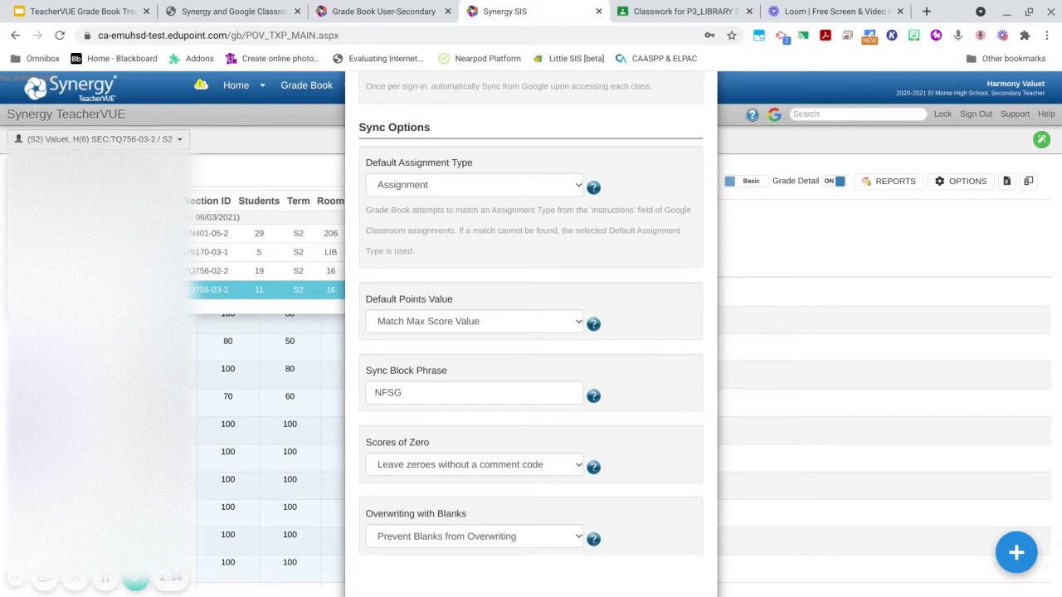
left_click(556, 186)
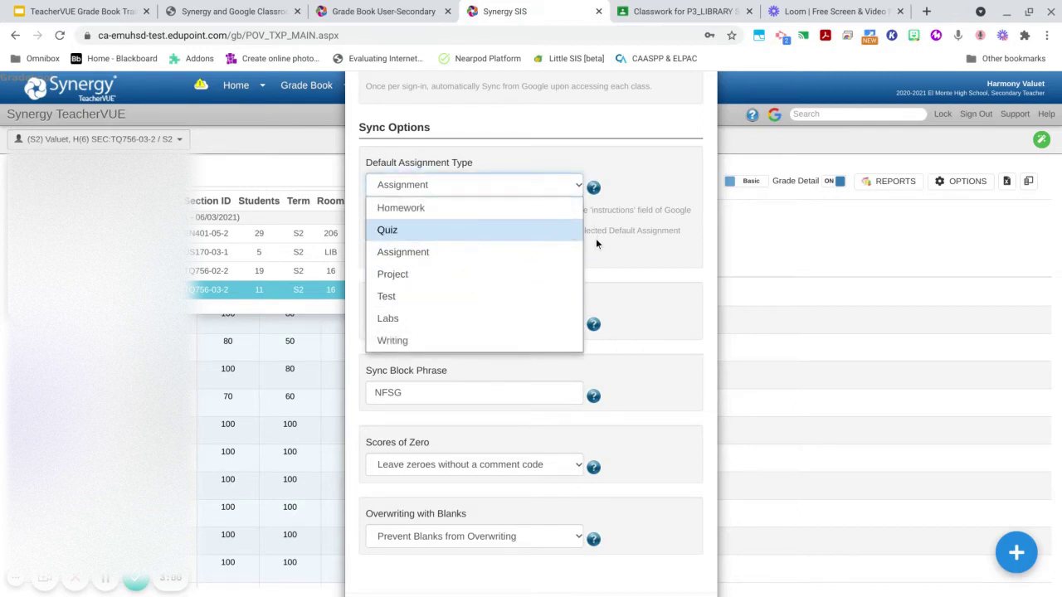
left_click(569, 251)
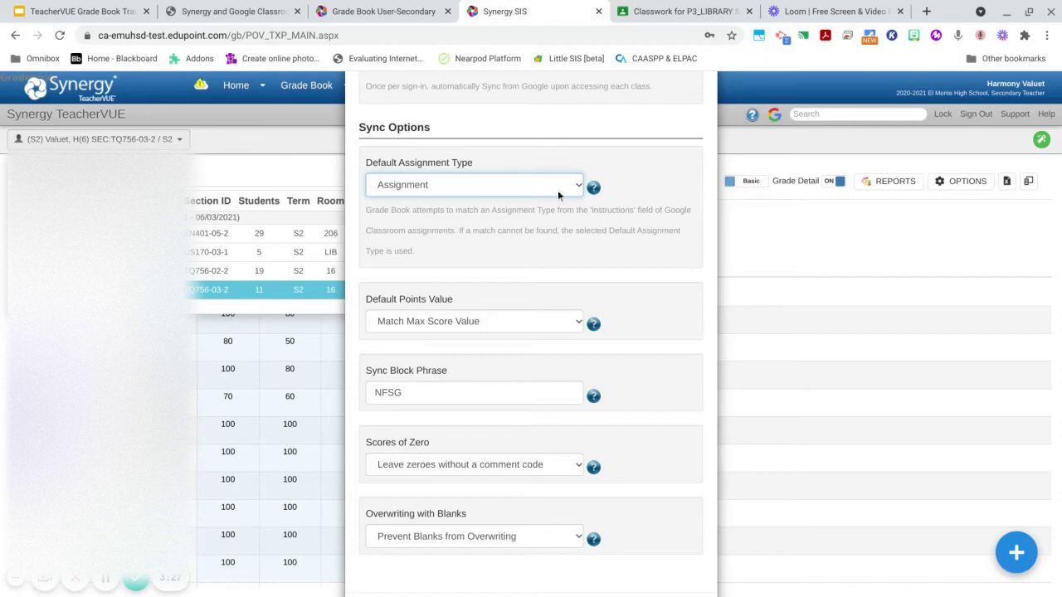
left_click(558, 190)
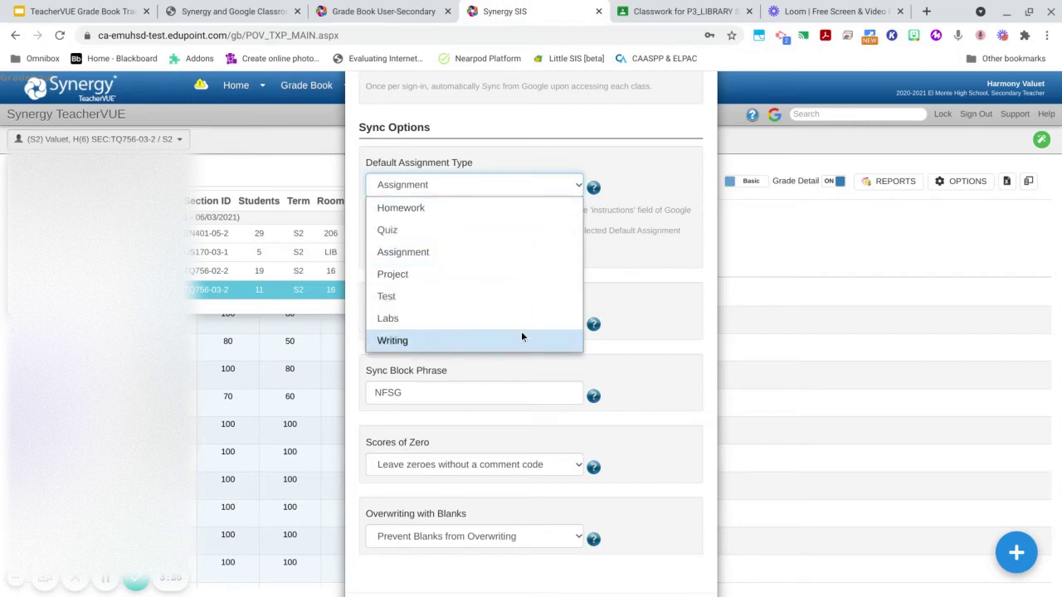
left_click(489, 263)
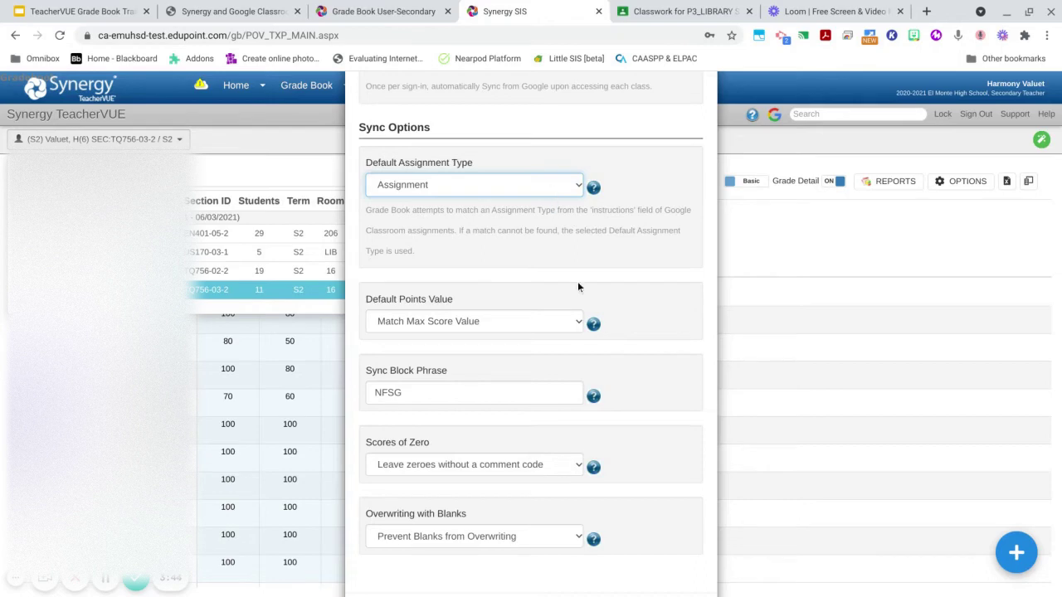
left_click(553, 190)
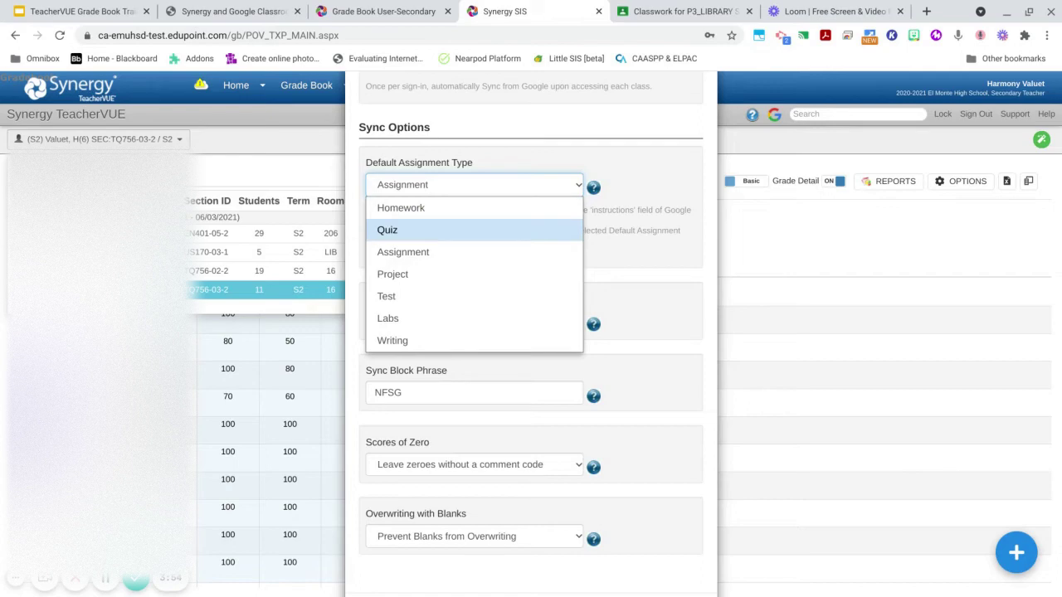
left_click(501, 253)
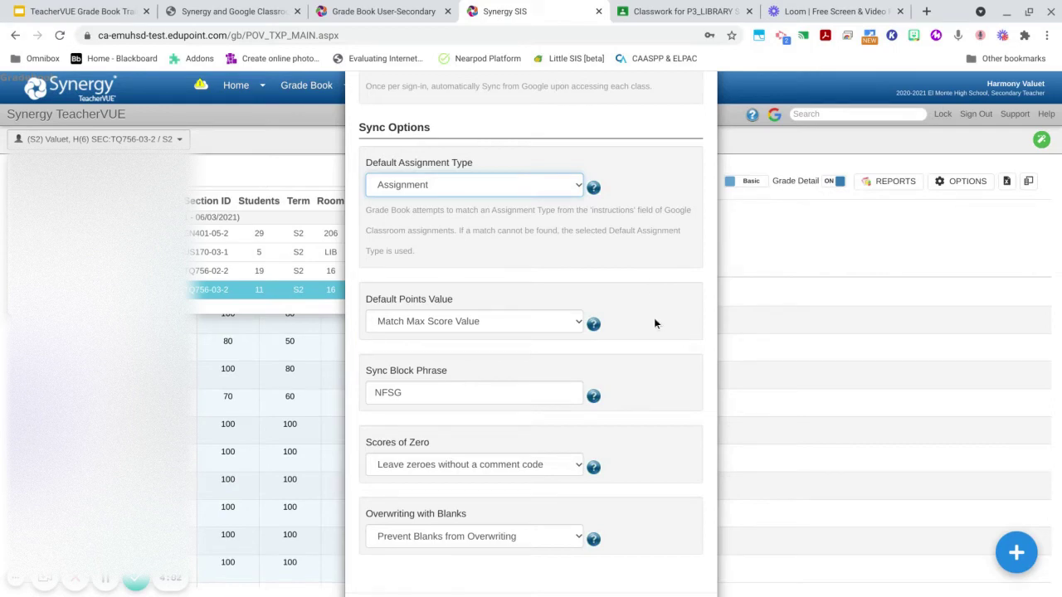
scroll(654, 324, "down", 2)
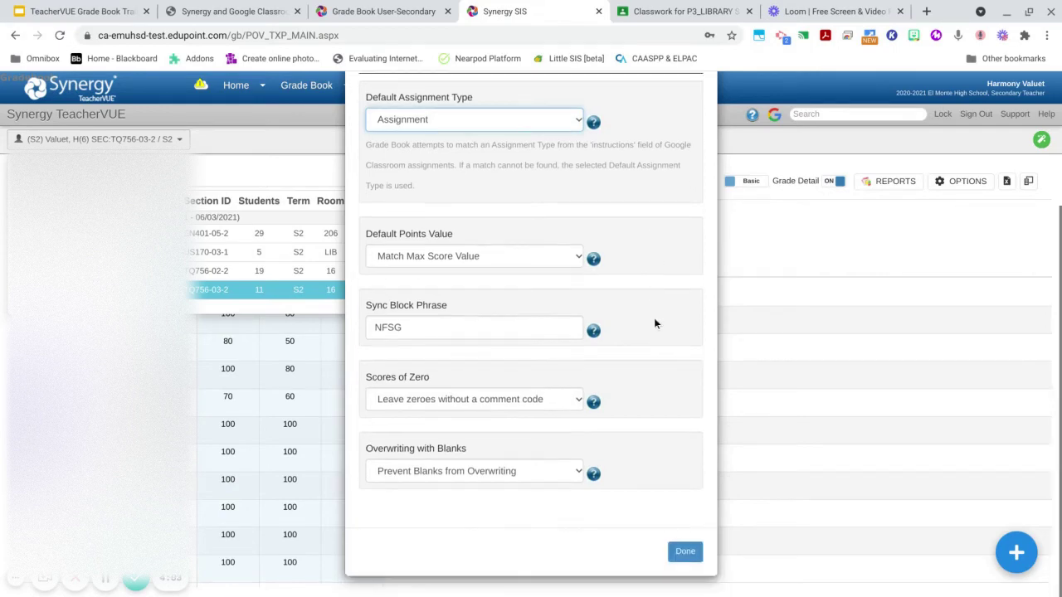
- Keep Default Points Value at Match Max Score Value, then go to the Classroom Classwork page
left_click(566, 263)
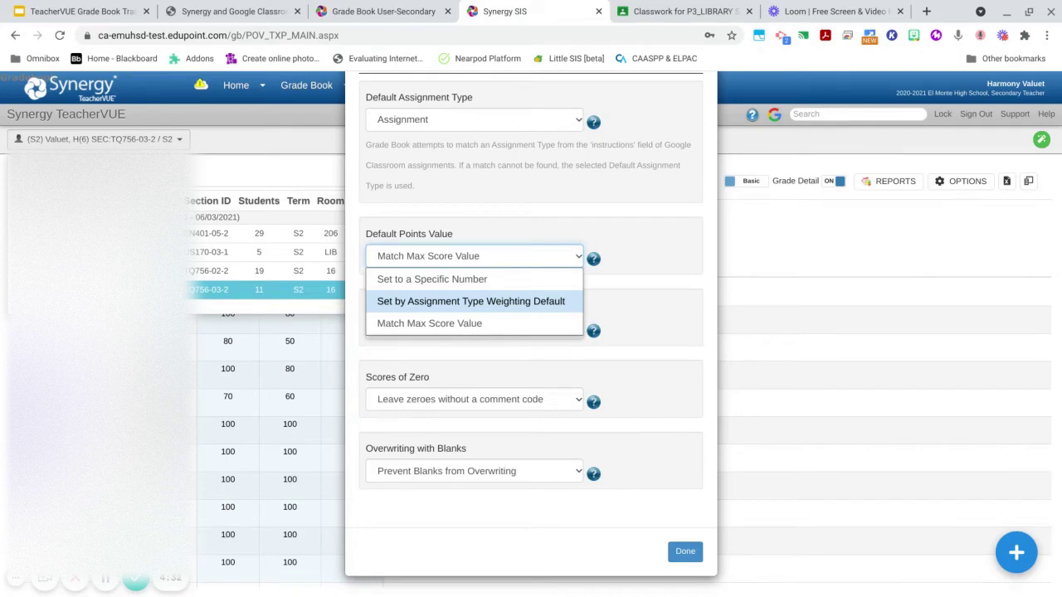
left_click(481, 324)
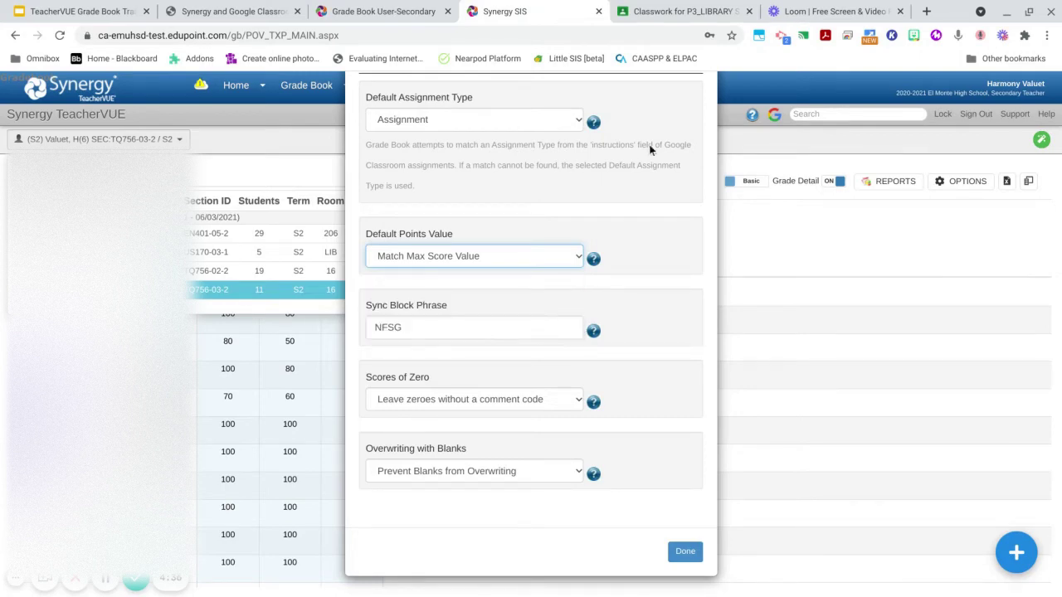
left_click(668, 12)
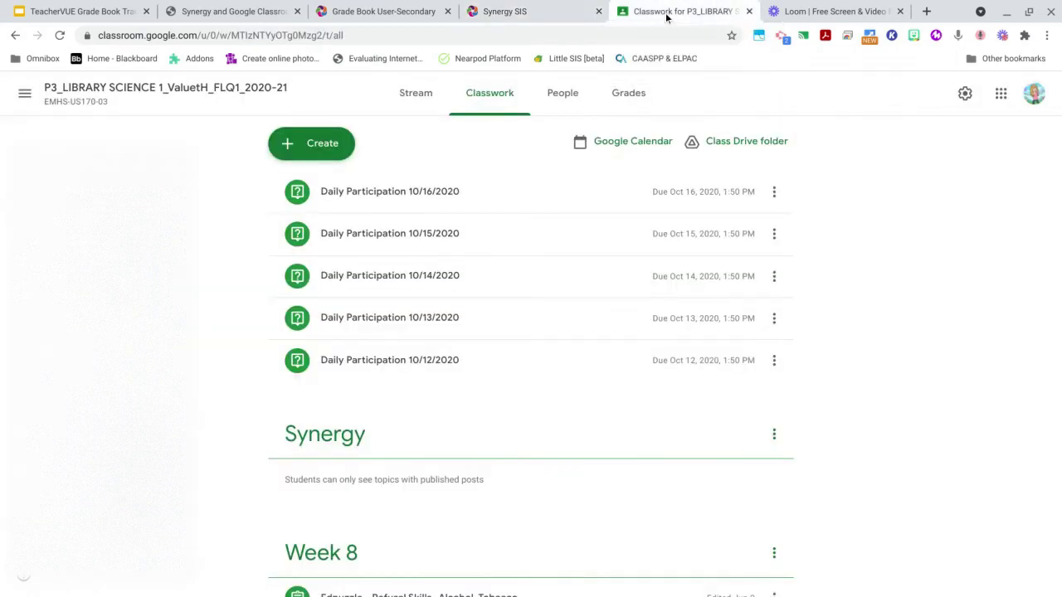
- Create a Classroom assignment 'Sample Synergy Assignment 1' worth 25 points instead of 100
left_click(330, 146)
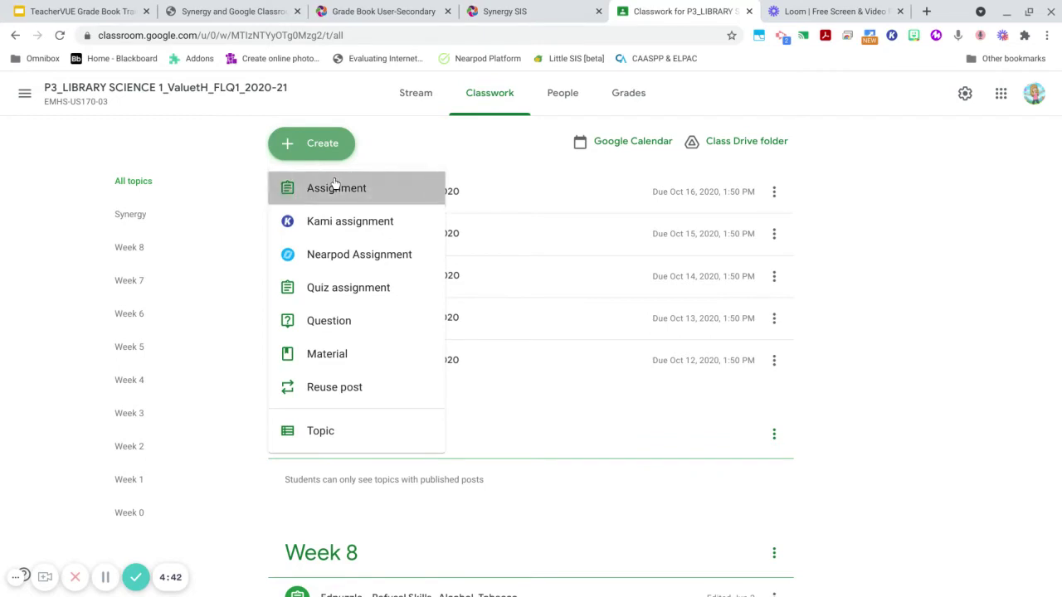
left_click(336, 186)
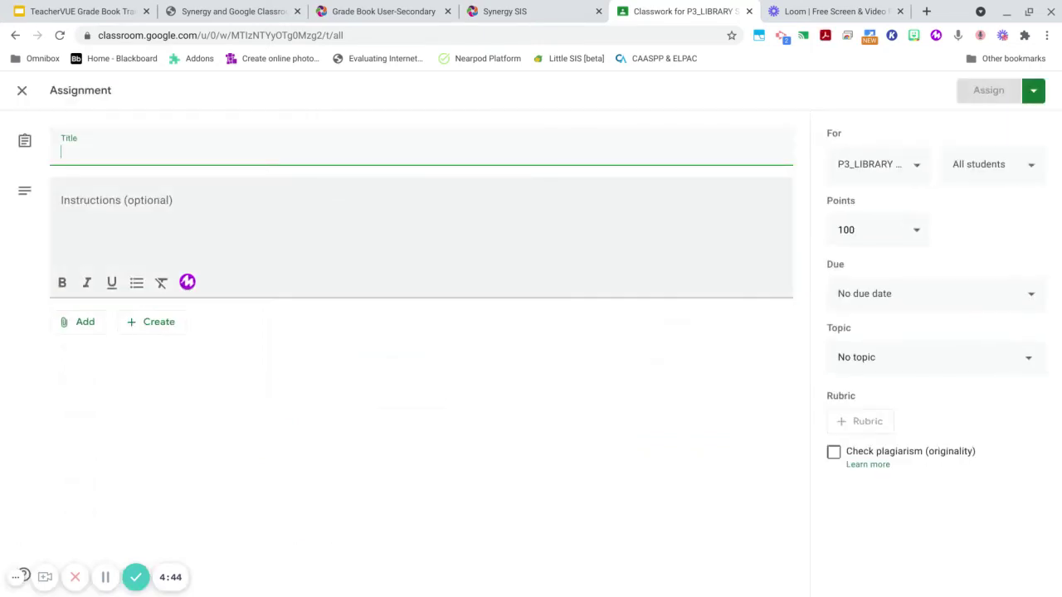
type("Sa")
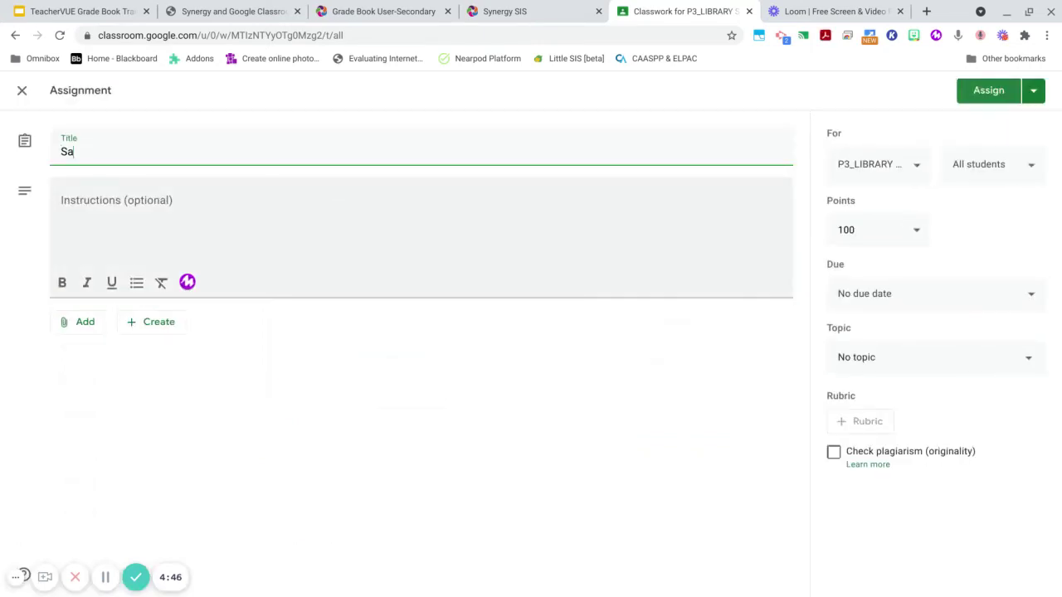
type("mple Syn")
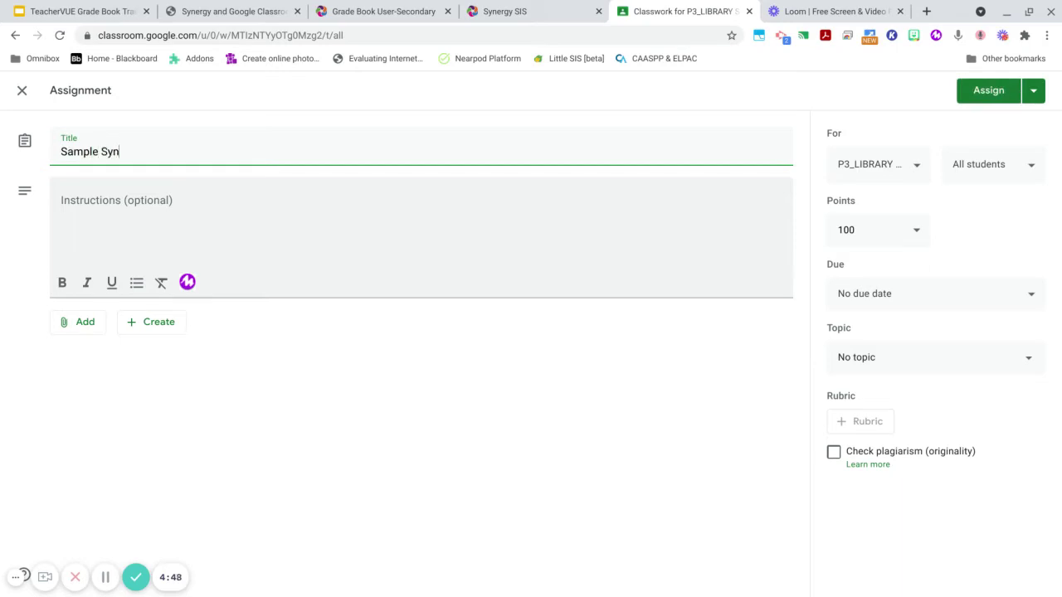
type("ergy Assign")
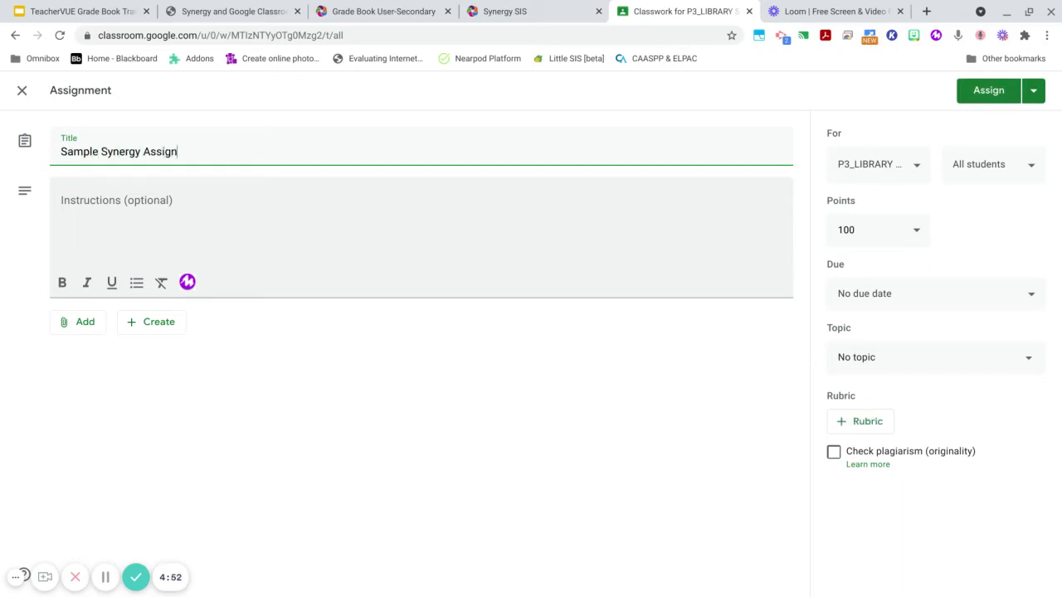
type("ment 1")
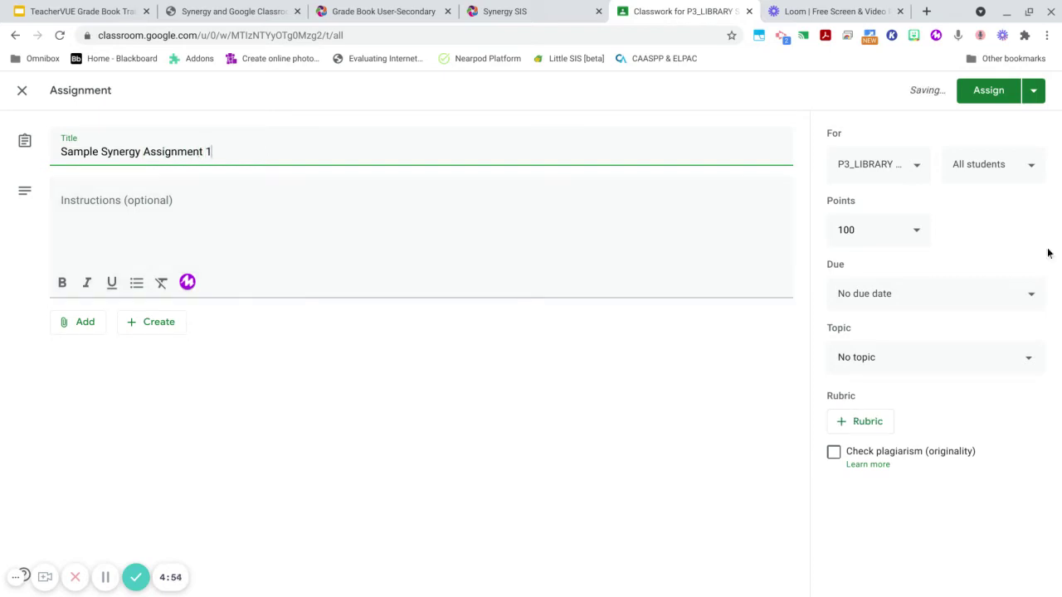
left_click(880, 227)
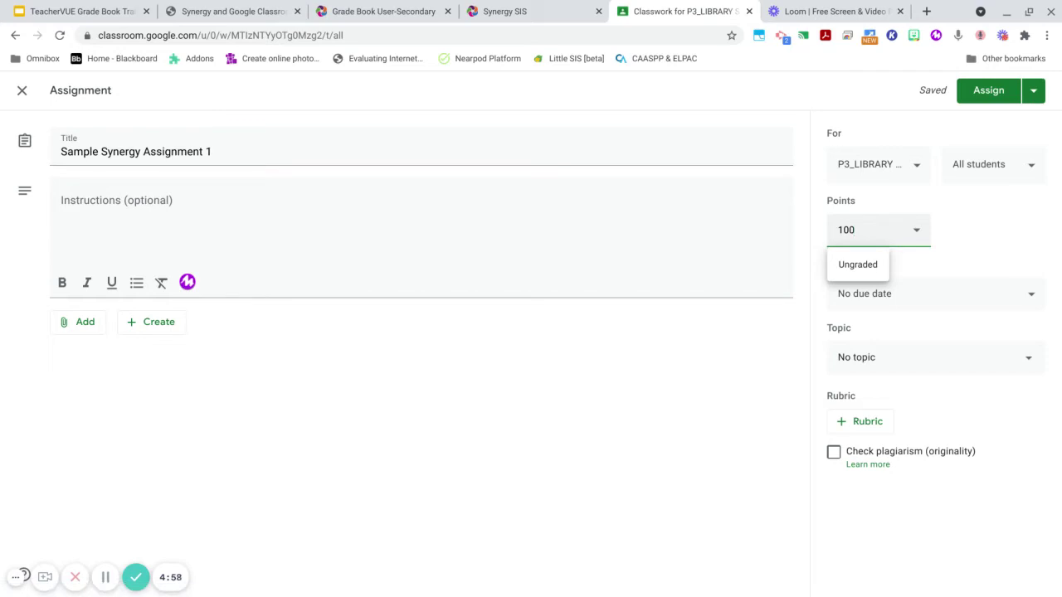
key("BackSpace")
key("BackSpace")
key("BackSpace")
type("25")
left_click(991, 211)
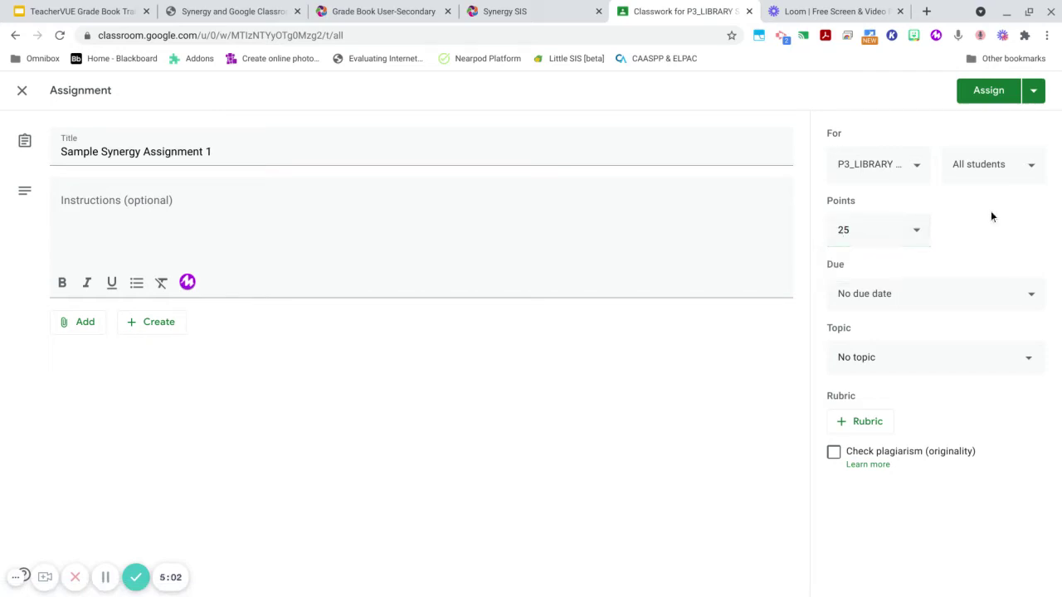
left_click(531, 14)
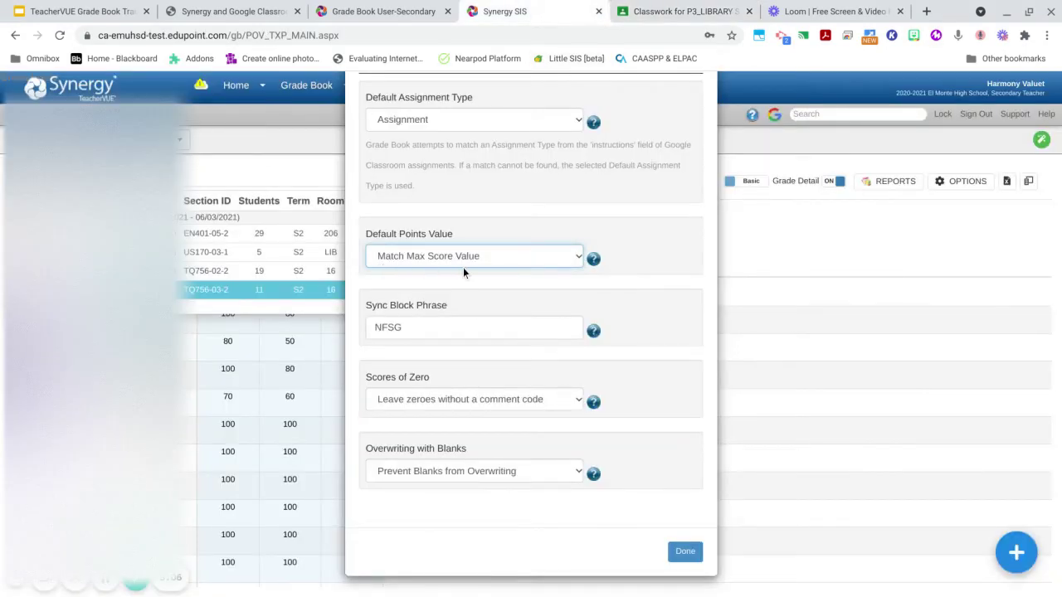
left_click(645, 15)
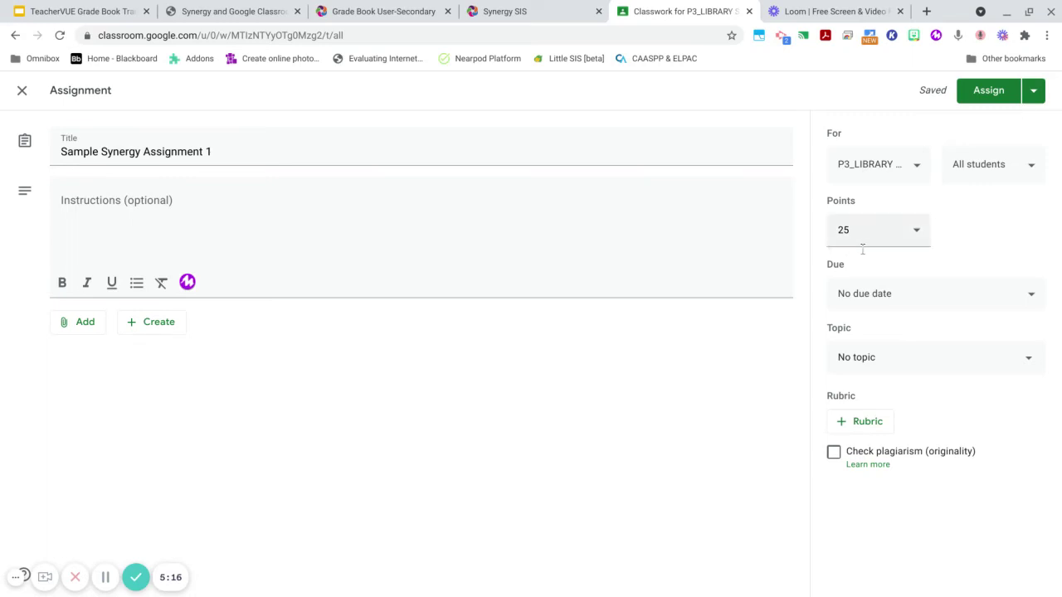
- Write the instructions 'Please complete the attached homework page.' for the assignment draft
left_click(200, 193)
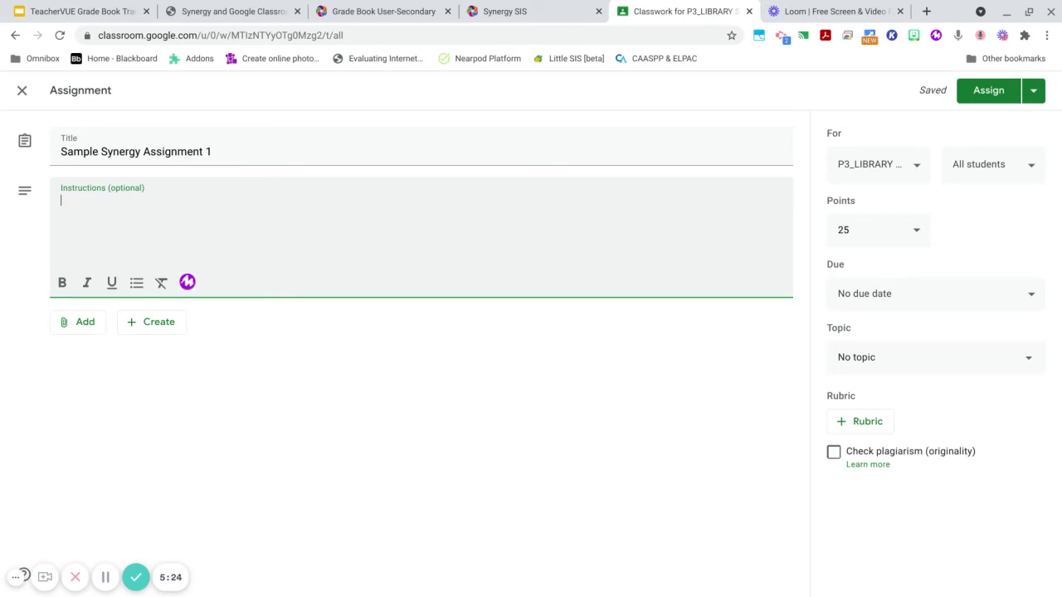
type("Please ")
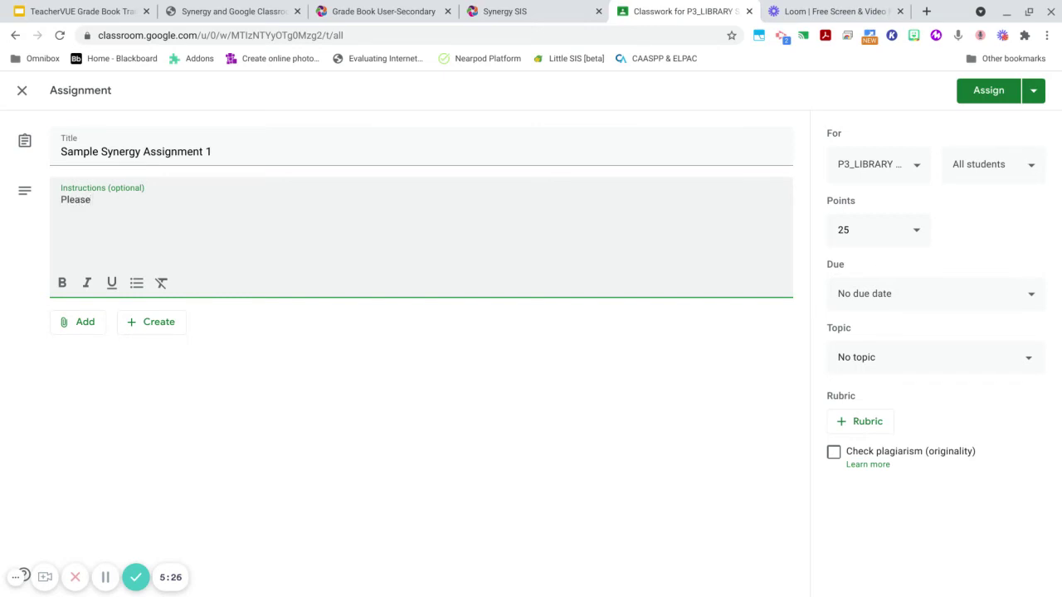
type("complete the attached")
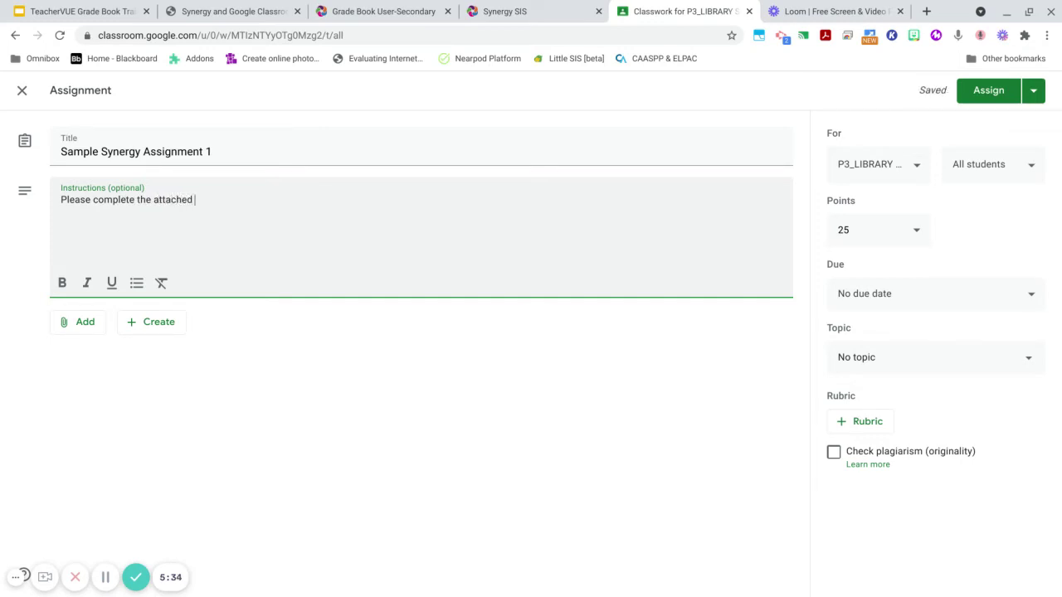
type(" homework assign")
key("BackSpace")
key("BackSpace")
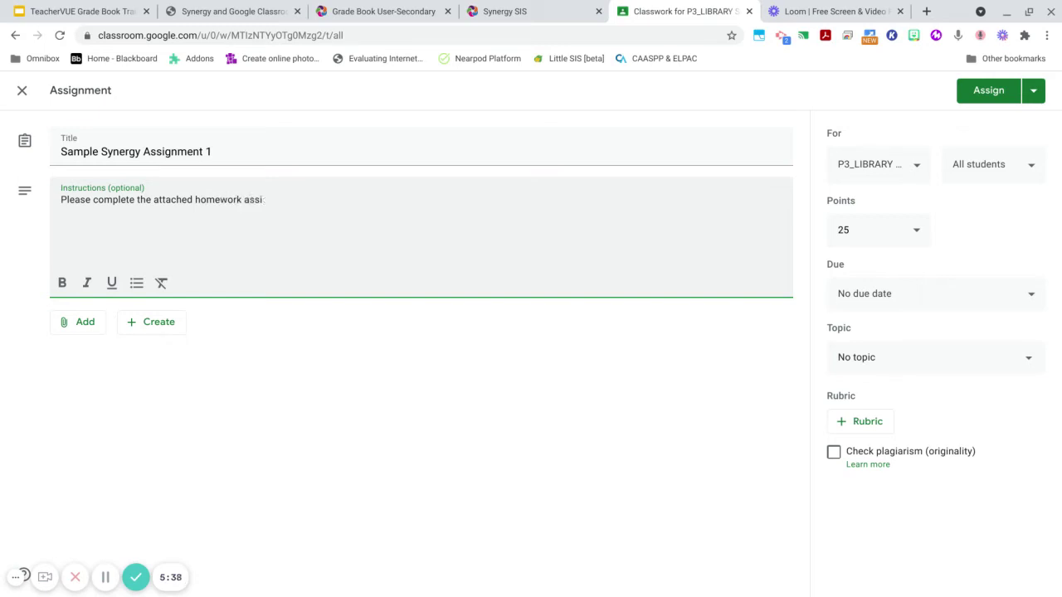
key("BackSpace")
key("BackSpace")
key("BackSpace")
key("BackSpace")
type("page.")
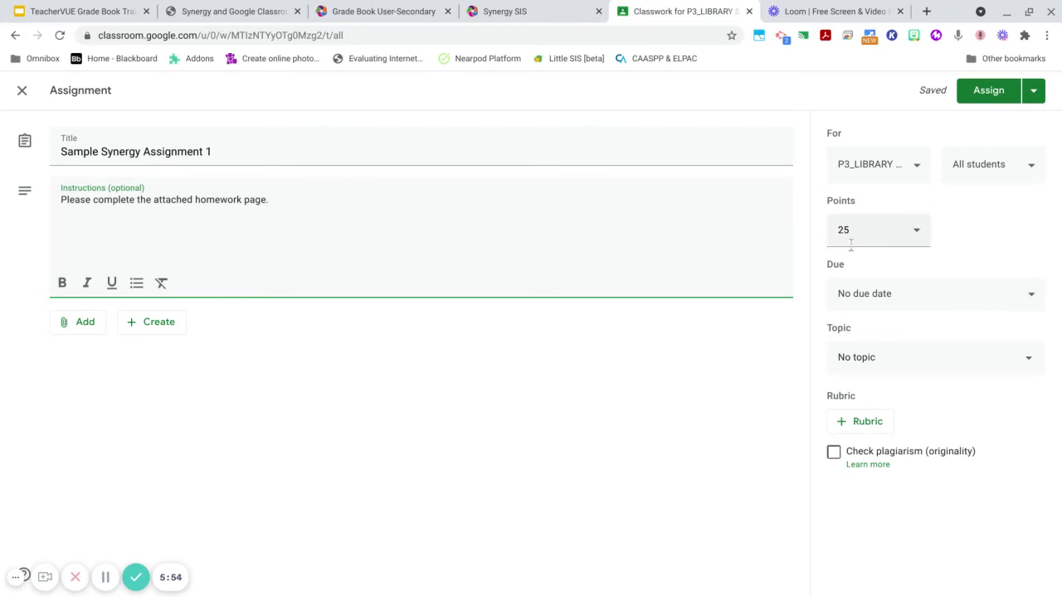
- Show the Sync Block Phrase help in Synergy's settings, where the phrase is NFSG
left_click(506, 19)
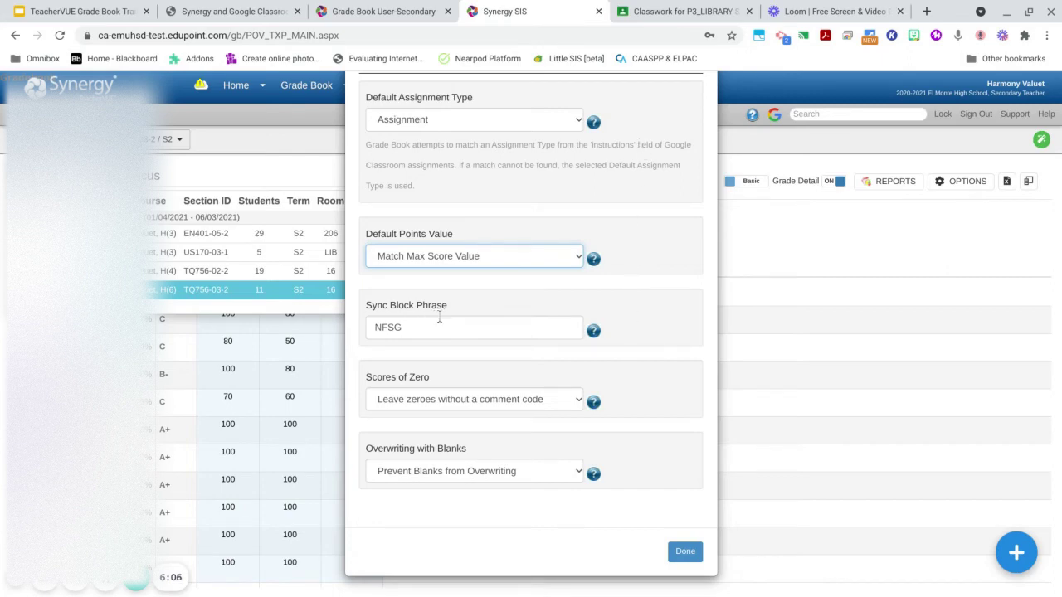
left_click(592, 335)
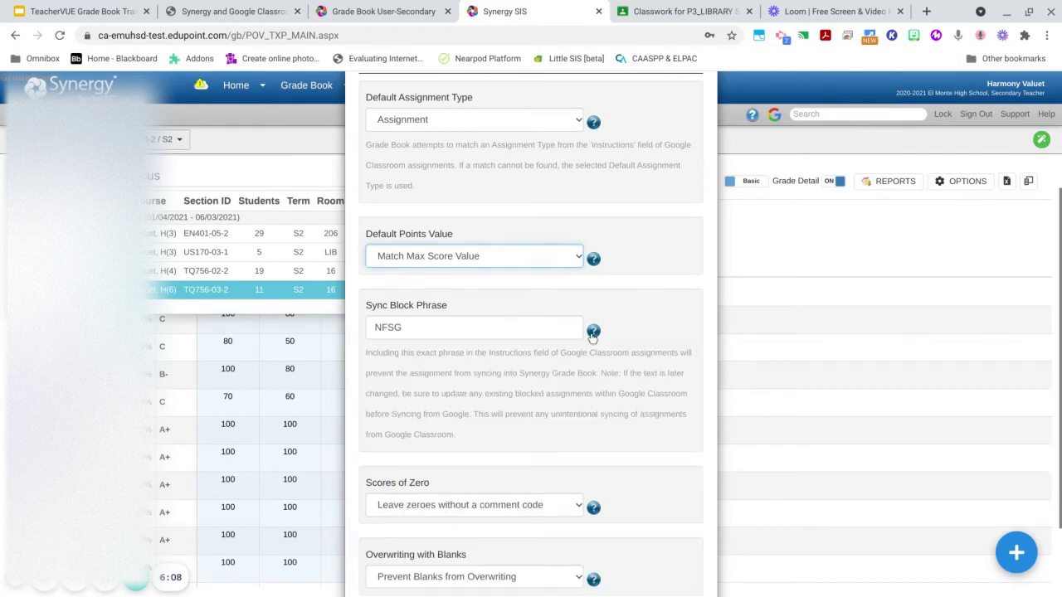
scroll(621, 380, "down", 2)
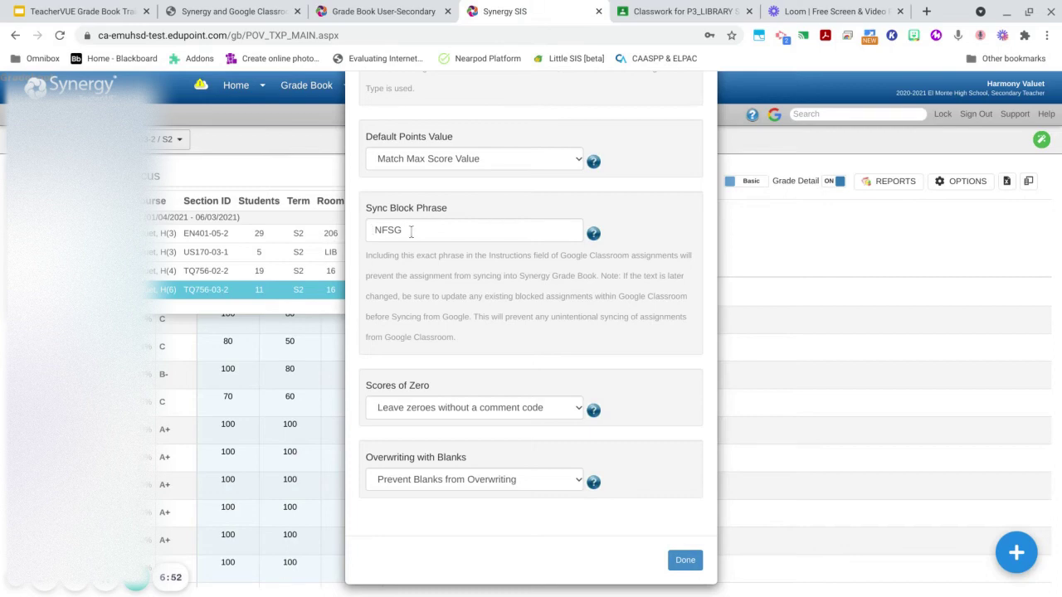
left_click(373, 240)
- Add NFSG on a new line at the end of the assignment instructions
left_click(685, 12)
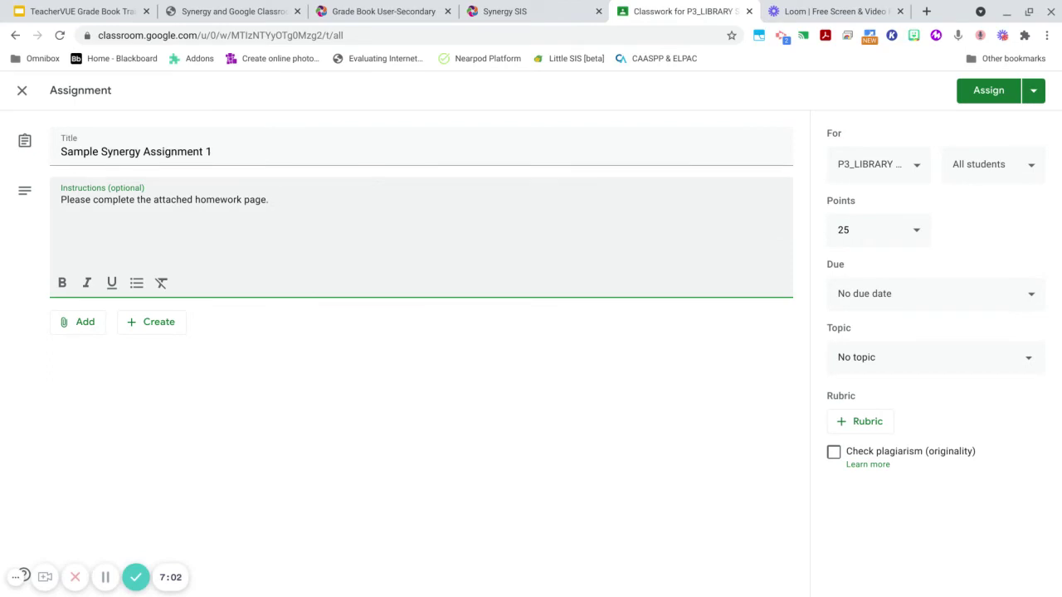
key("Return")
key("Return")
type("NFSG")
left_click(519, 25)
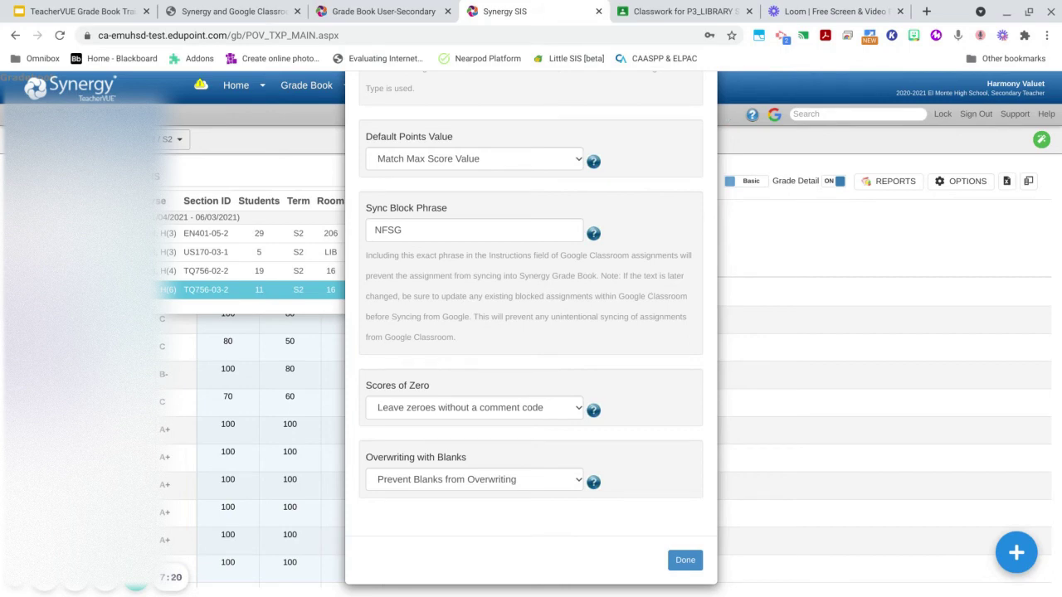
- Read the Scores of Zero help in Synergy, then return to the Classroom draft
scroll(531, 332, "down", 1)
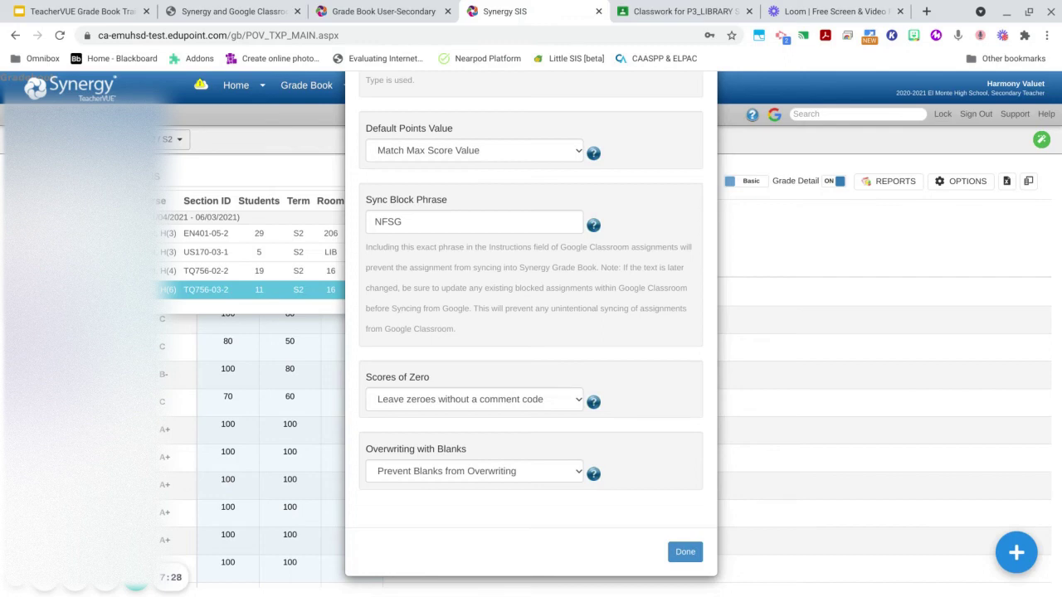
left_click(595, 402)
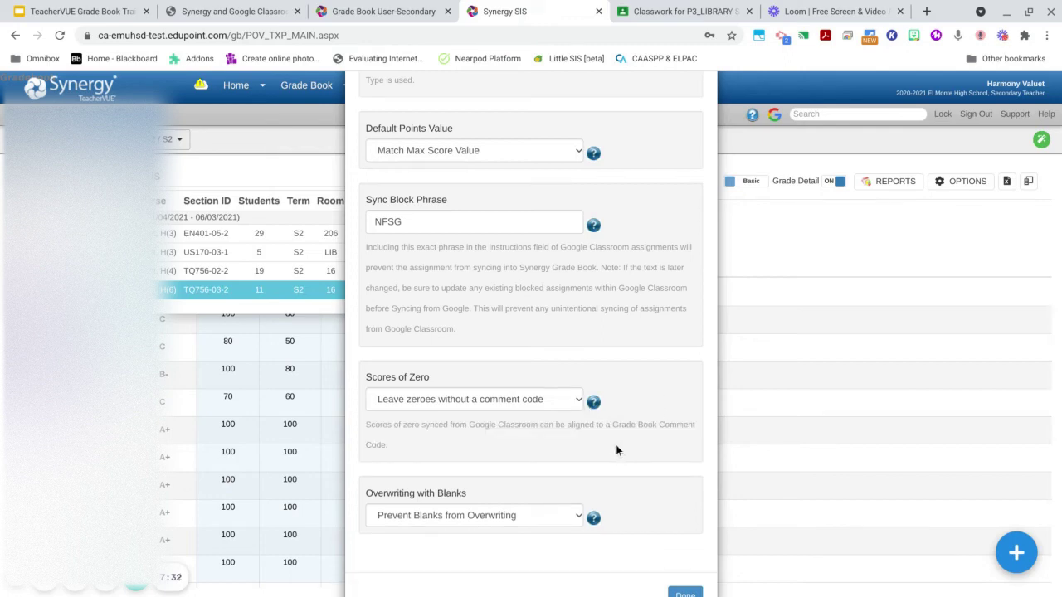
scroll(619, 448, "down", 1)
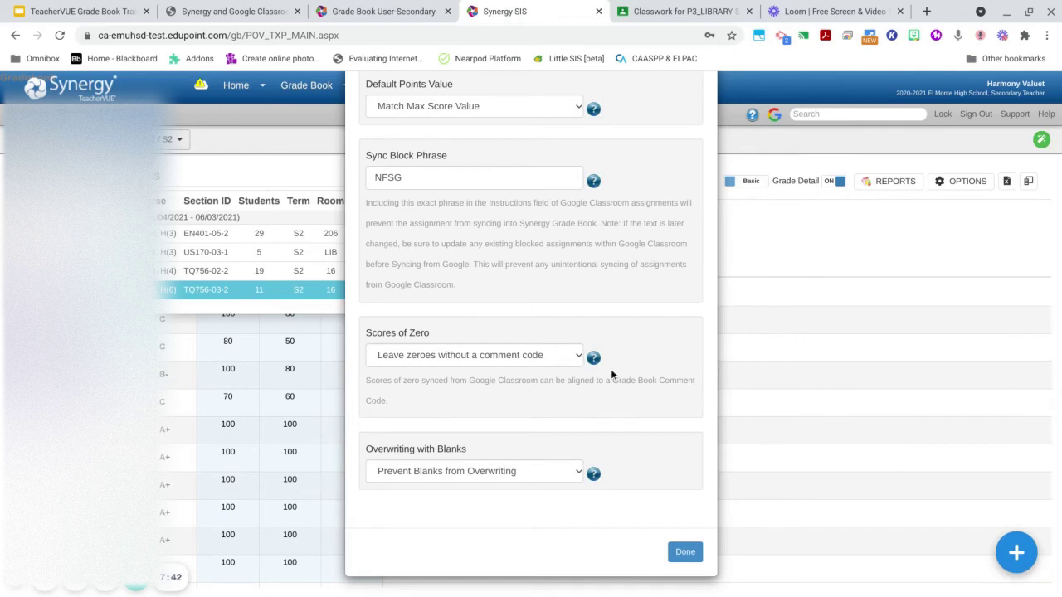
left_click(686, 13)
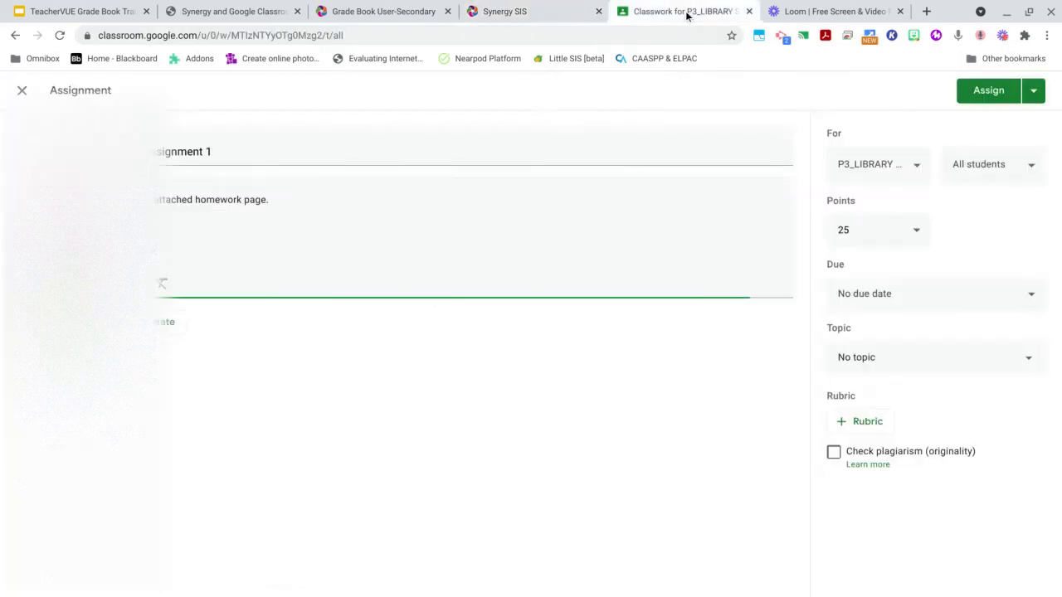
- Close the draft Classroom assignment, view the class's Grades grid, then go back to the Synergy tab
left_click(22, 91)
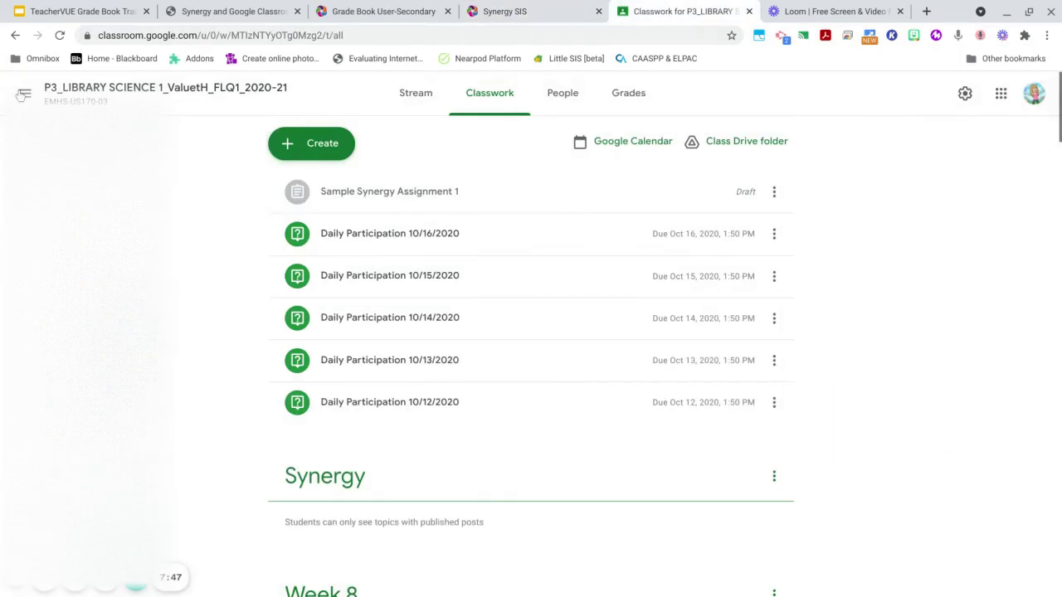
left_click(629, 100)
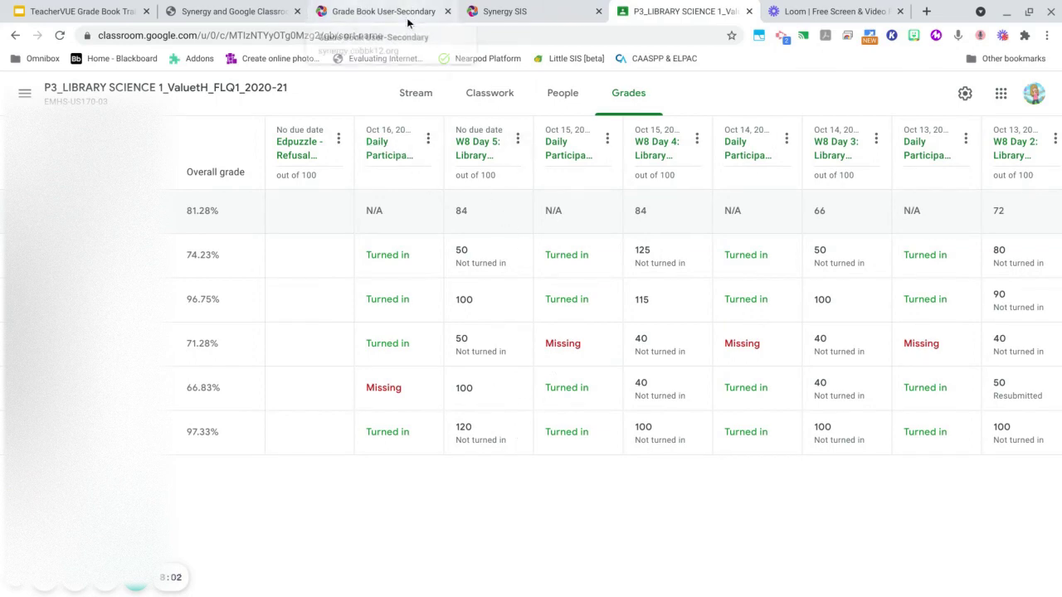
left_click(525, 12)
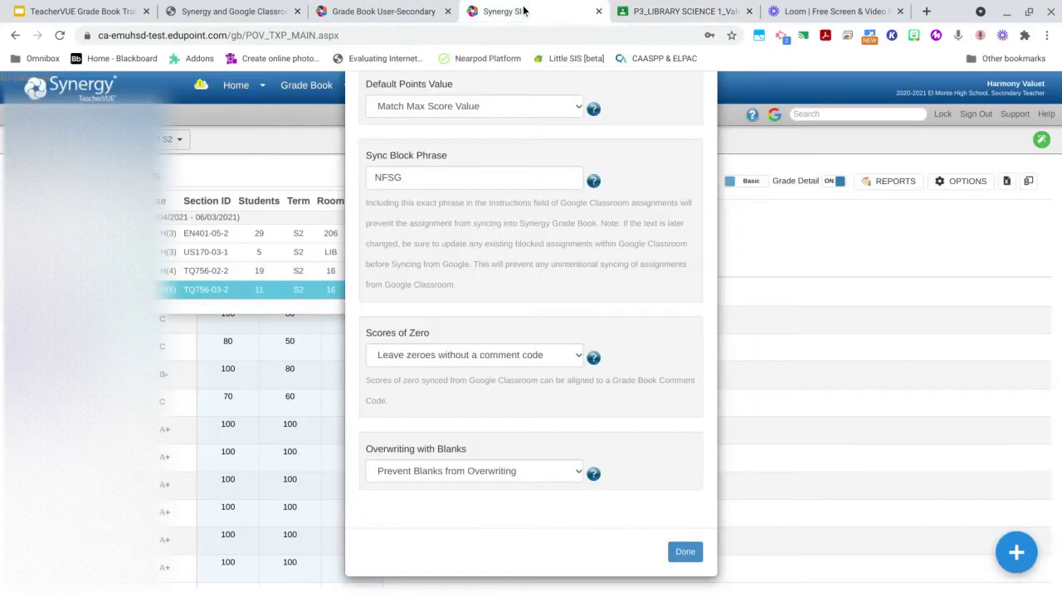
- Try setting Scores of Zero to mark synced zeroes as Incomplete [In]
left_click(564, 356)
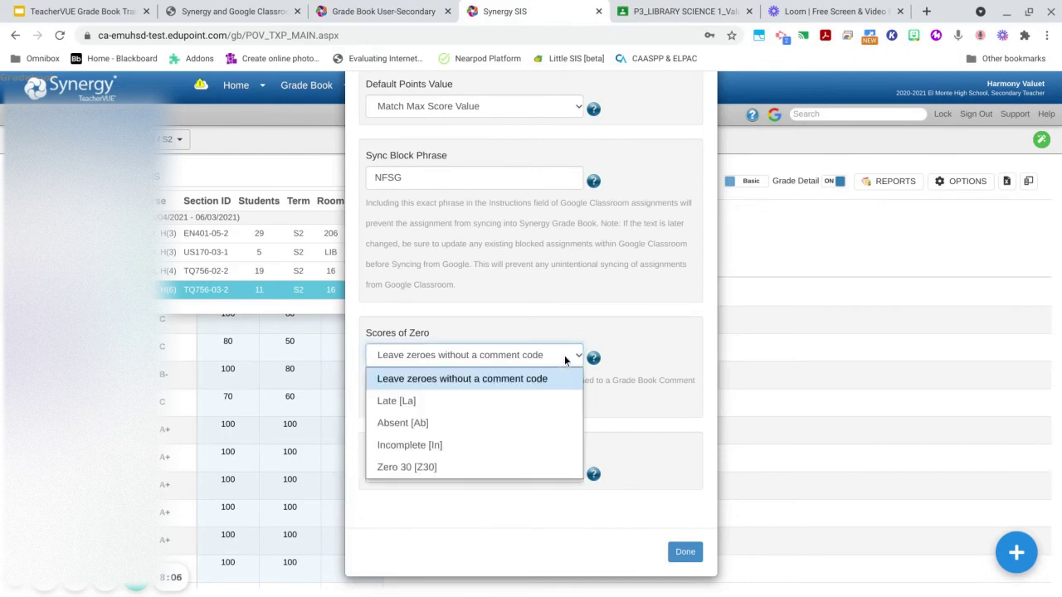
left_click(564, 356)
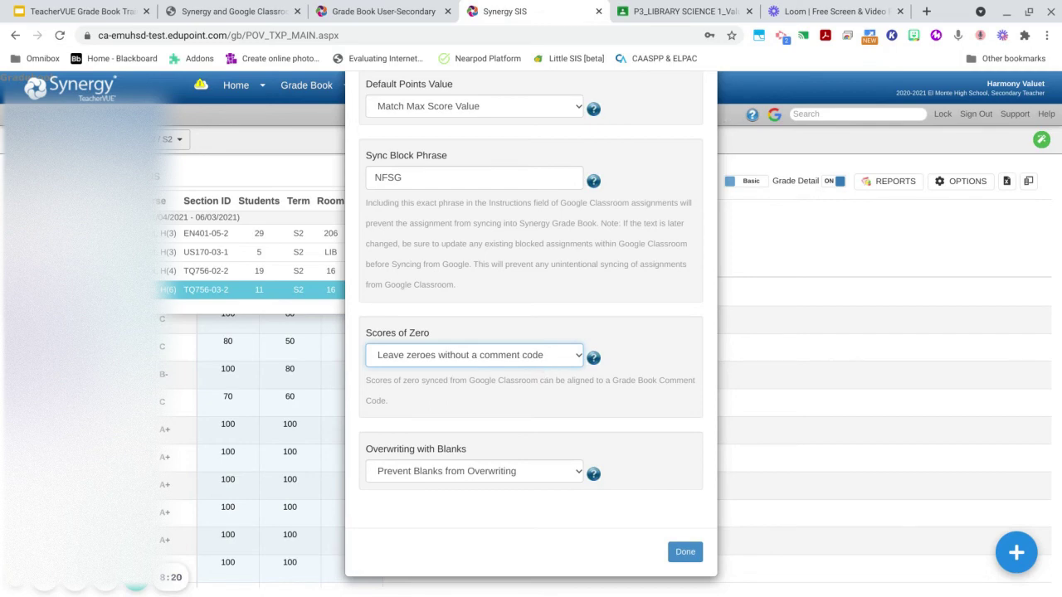
left_click(543, 361)
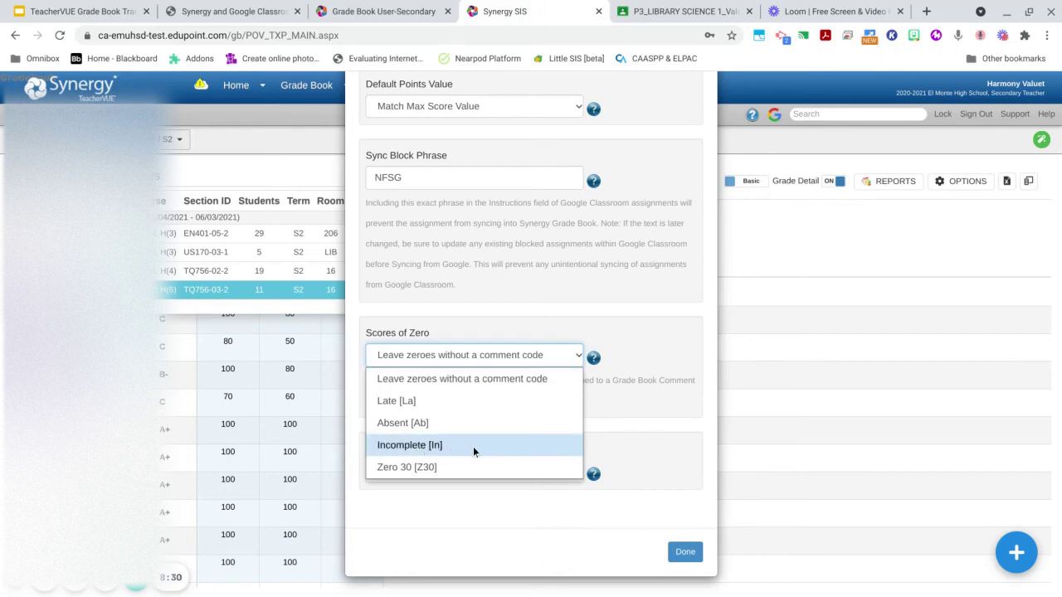
left_click(448, 446)
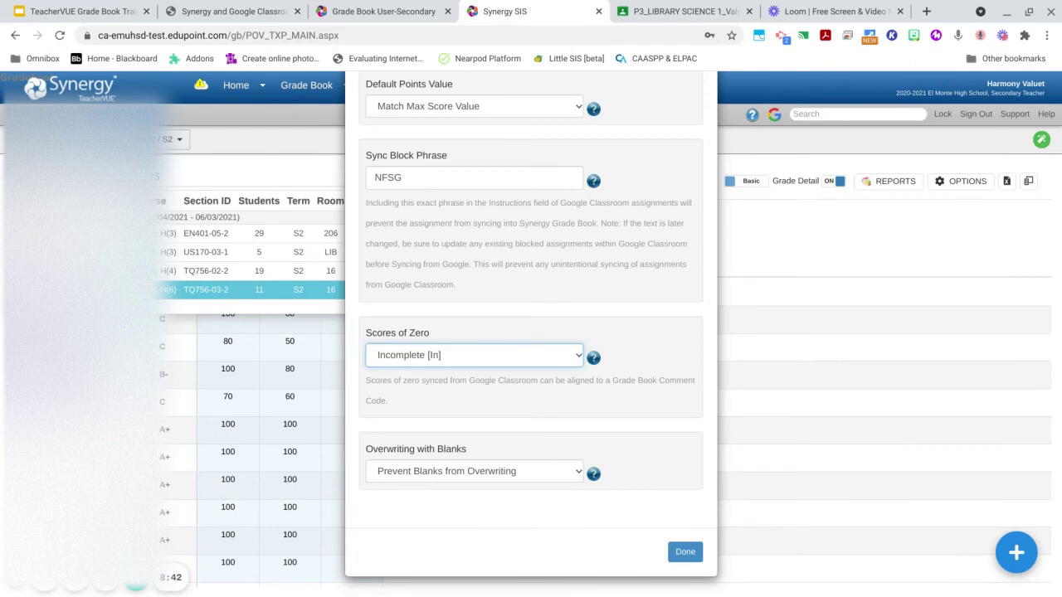
left_click(567, 357)
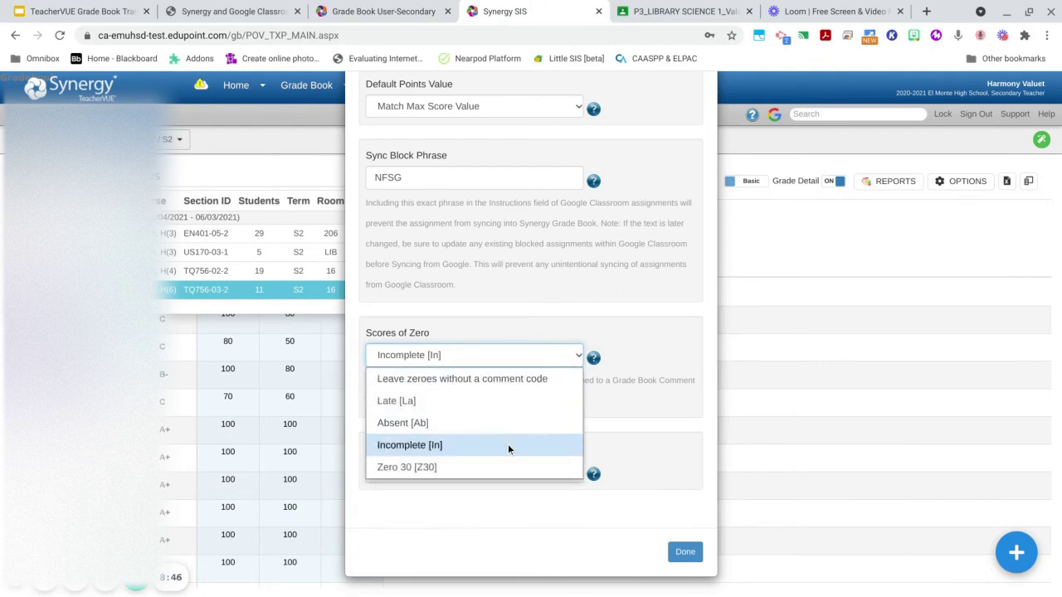
left_click(624, 401)
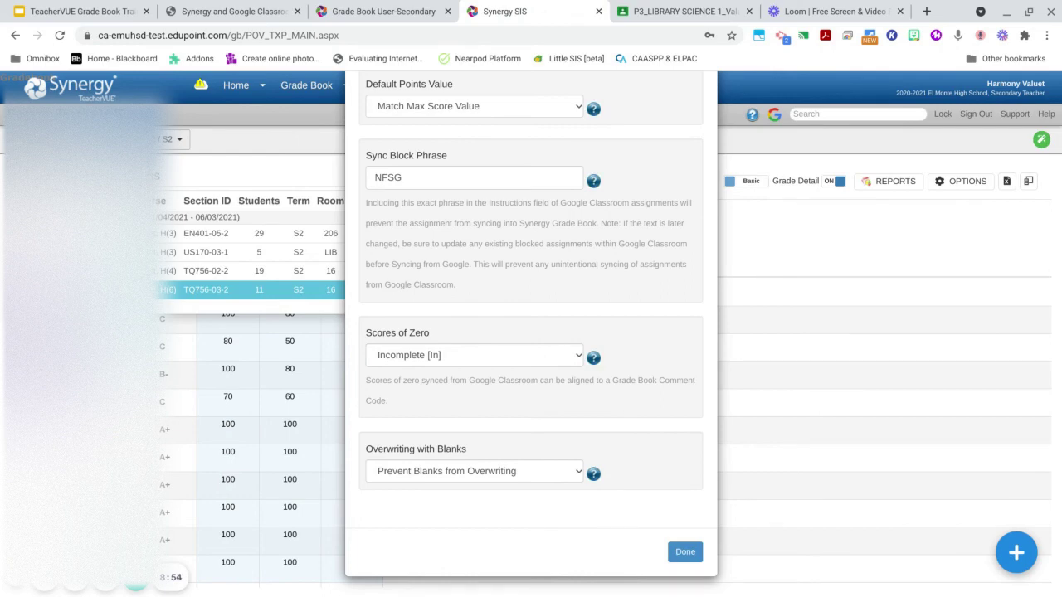
- Revert Scores of Zero to 'Leave zeroes without a comment code' and show the Overwriting with Blanks help
left_click(564, 353)
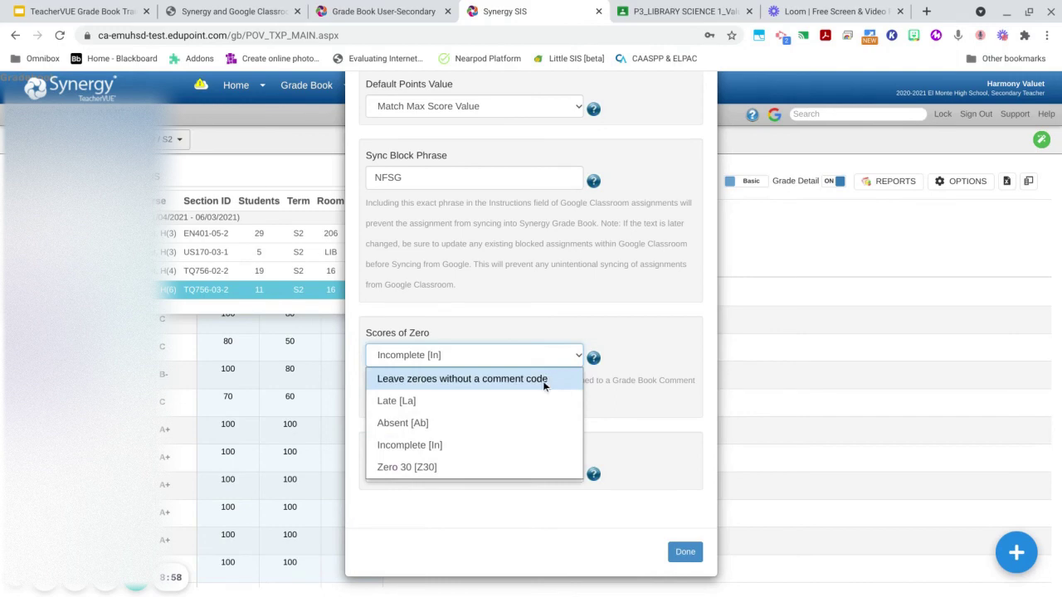
left_click(542, 381)
left_click(579, 399)
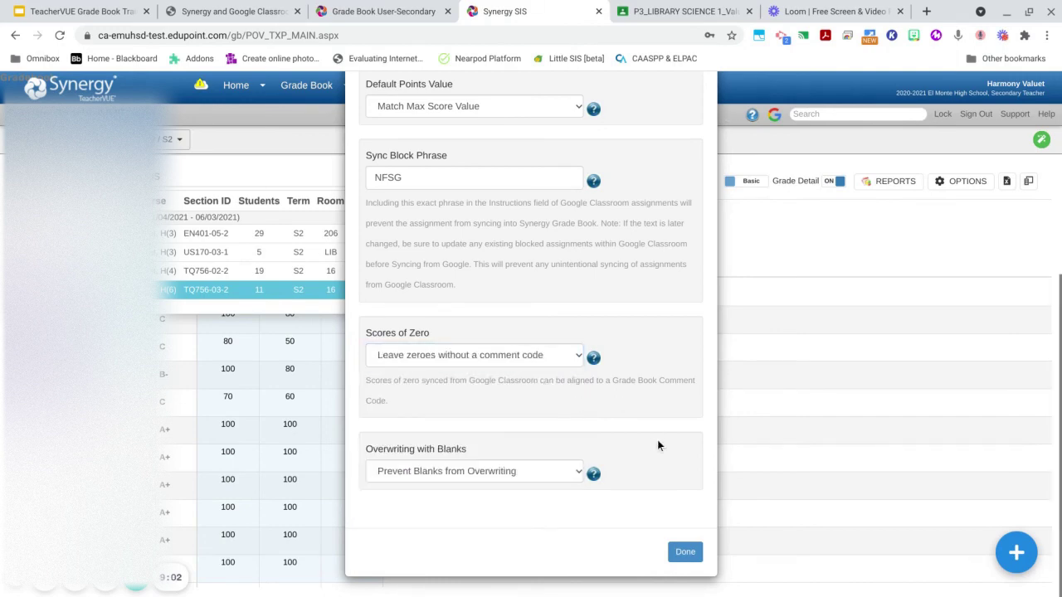
left_click(596, 480)
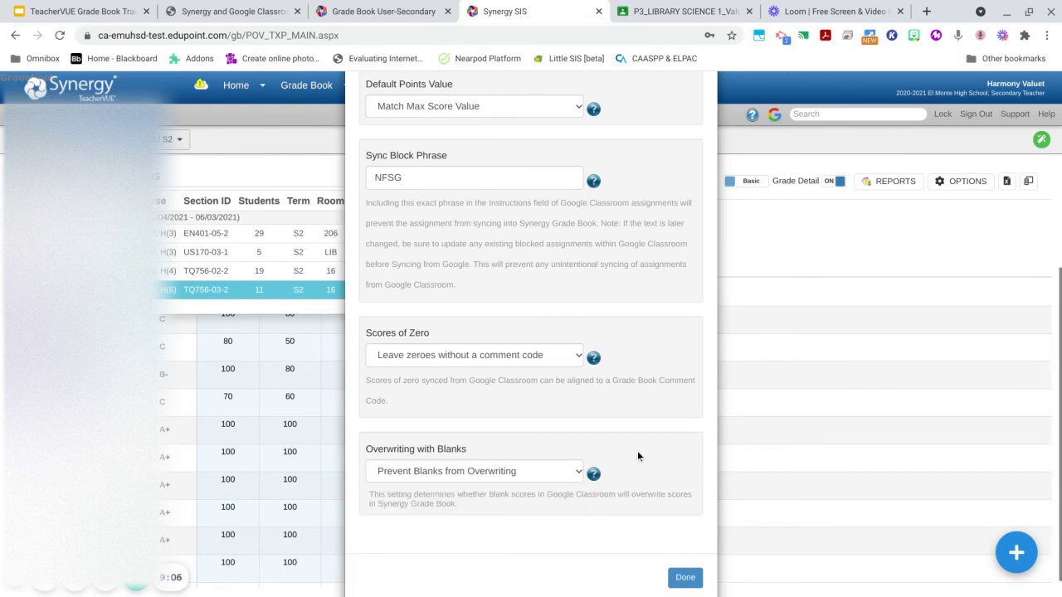
- Keep 'Prevent Blanks from Overwriting' selected and close the Google Classroom options with Done
scroll(637, 456, "down", 1)
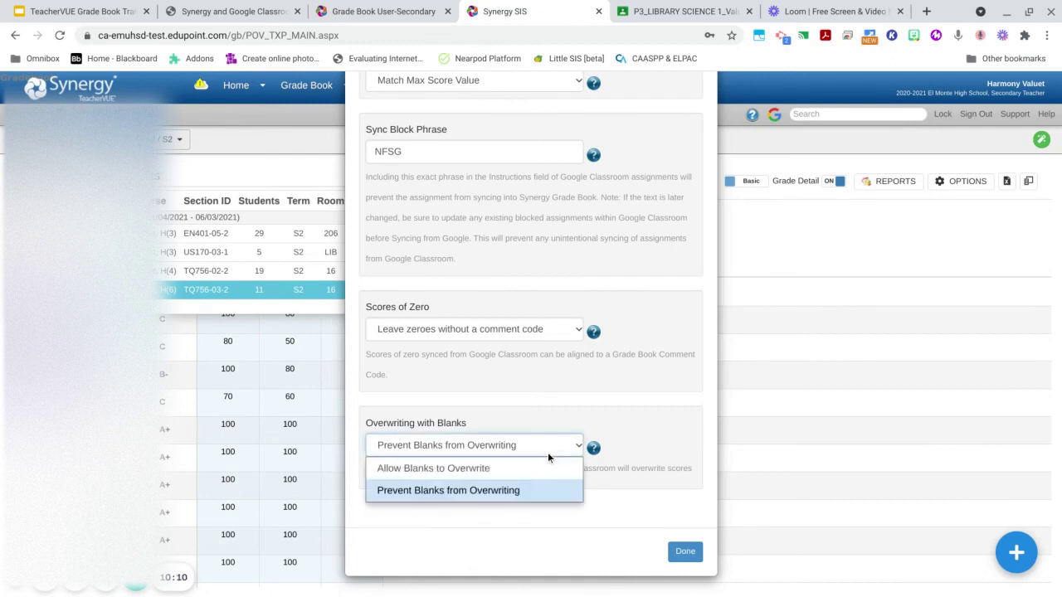
left_click(537, 493)
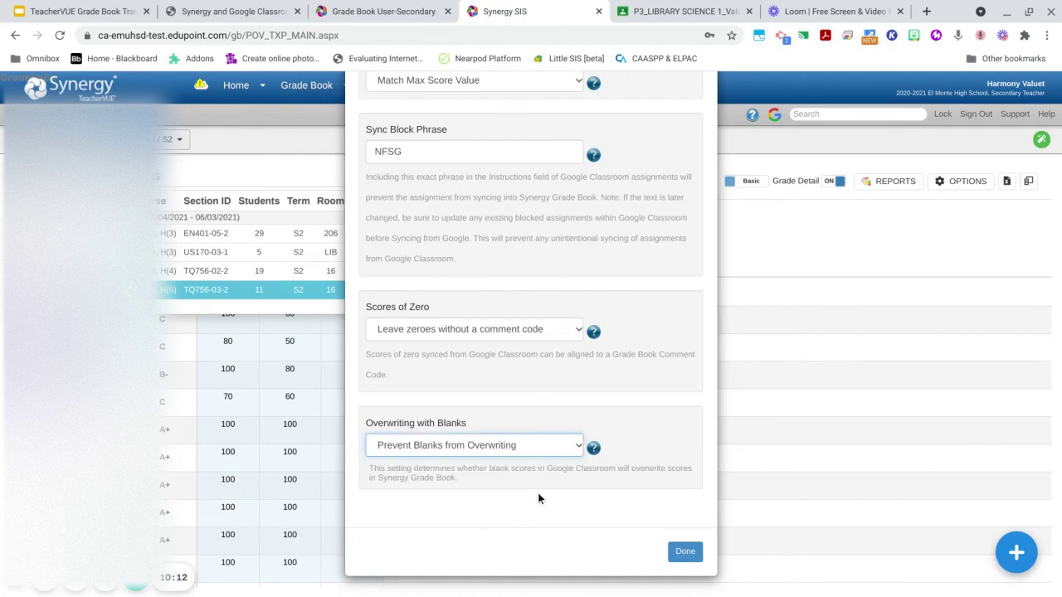
left_click(684, 552)
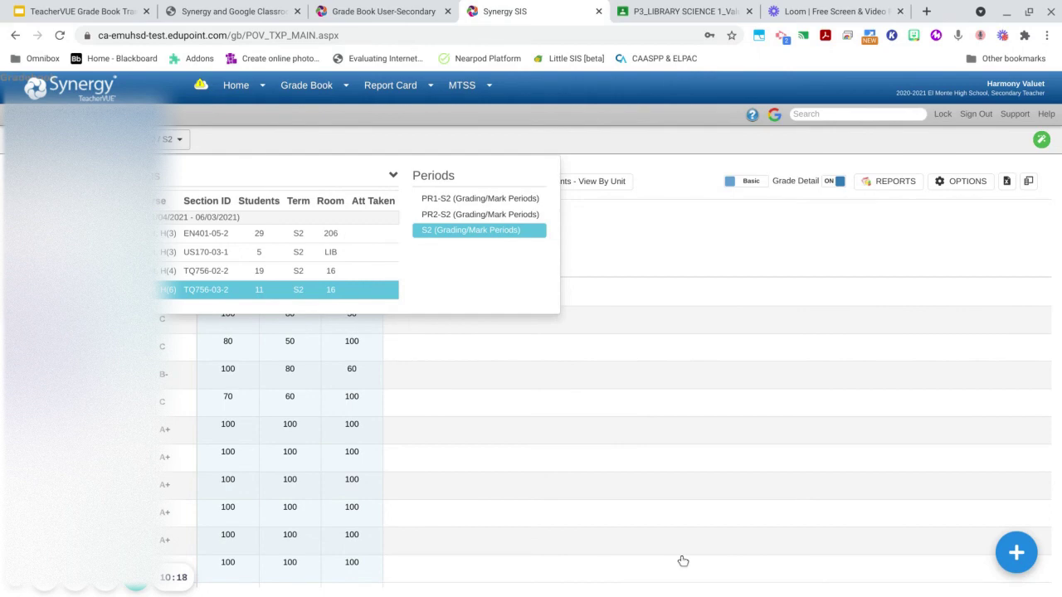